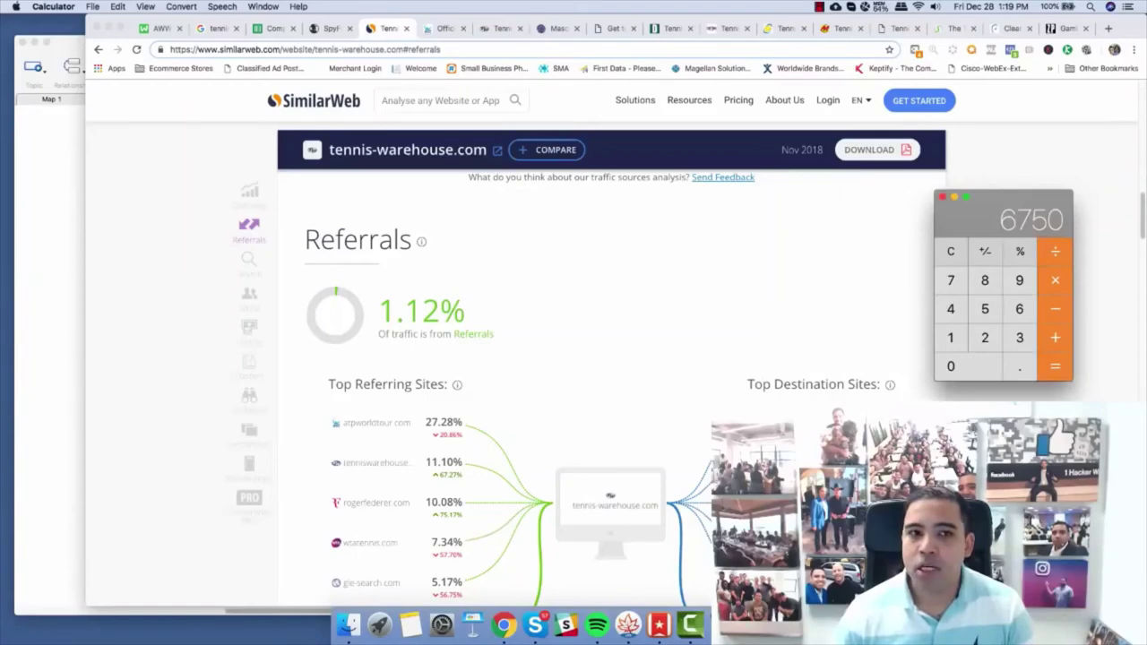
Look through the ATP Tour homepage, the top referring site, for banner advertising that sends visitors to Tennis Warehouse.
{"action": "left_click", "coordinate": [444, 29]}
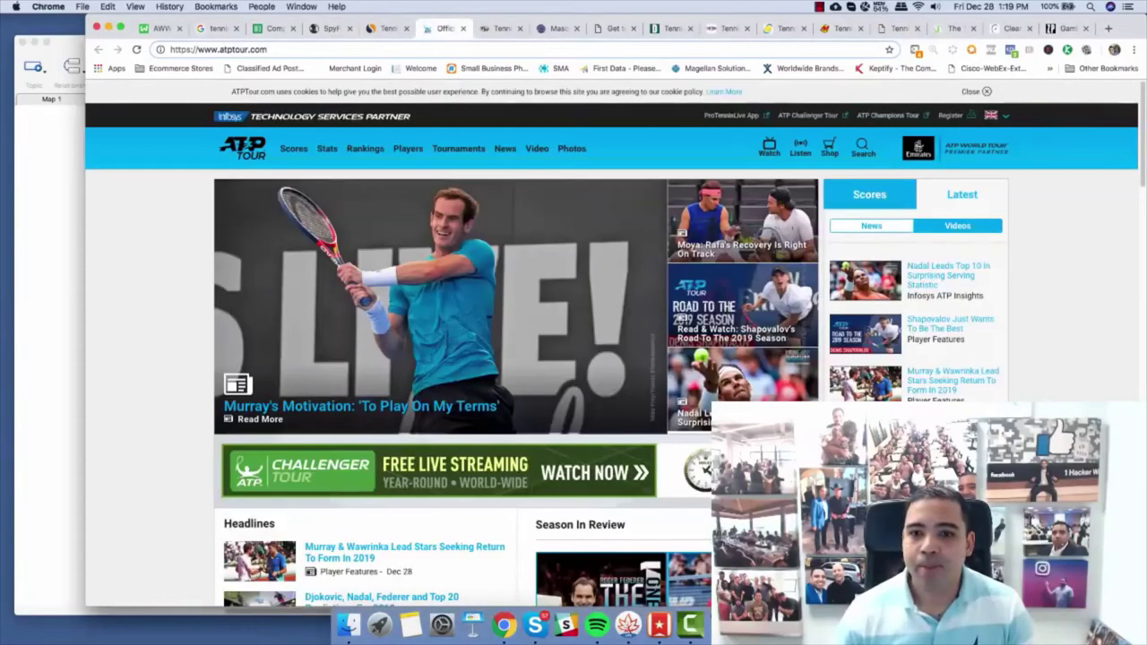
{"action": "scroll", "coordinate": [242, 146], "scroll_direction": "down", "scroll_amount": 10}
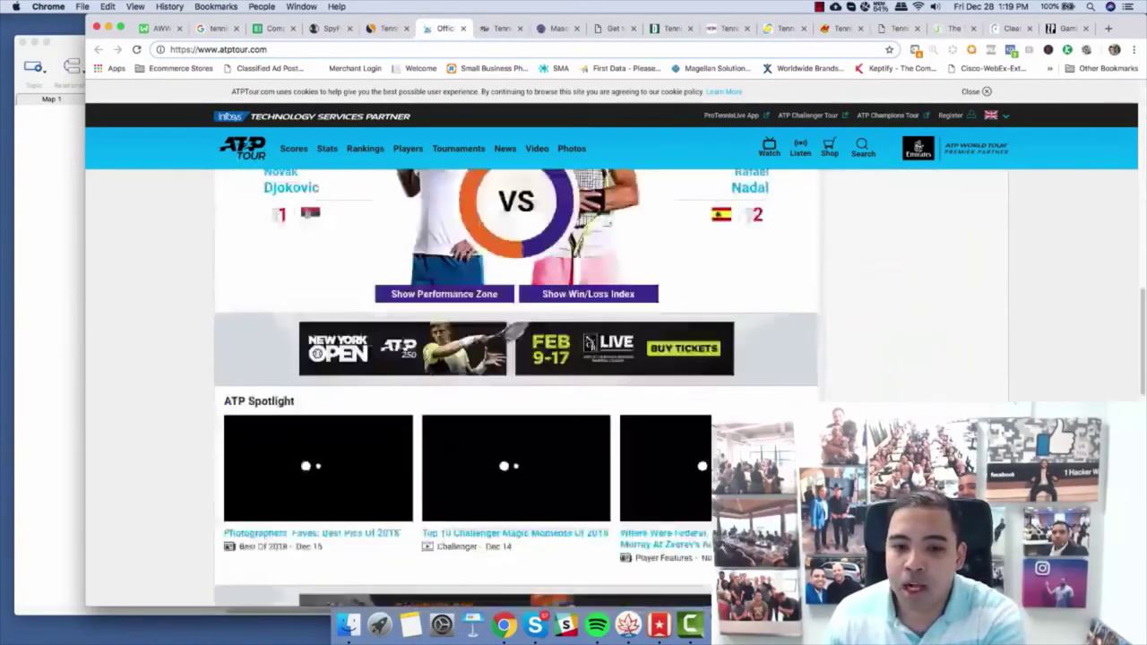
{"action": "scroll", "coordinate": [242, 146], "scroll_direction": "down", "scroll_amount": 5}
{"action": "scroll", "coordinate": [242, 146], "scroll_direction": "up", "scroll_amount": 15}
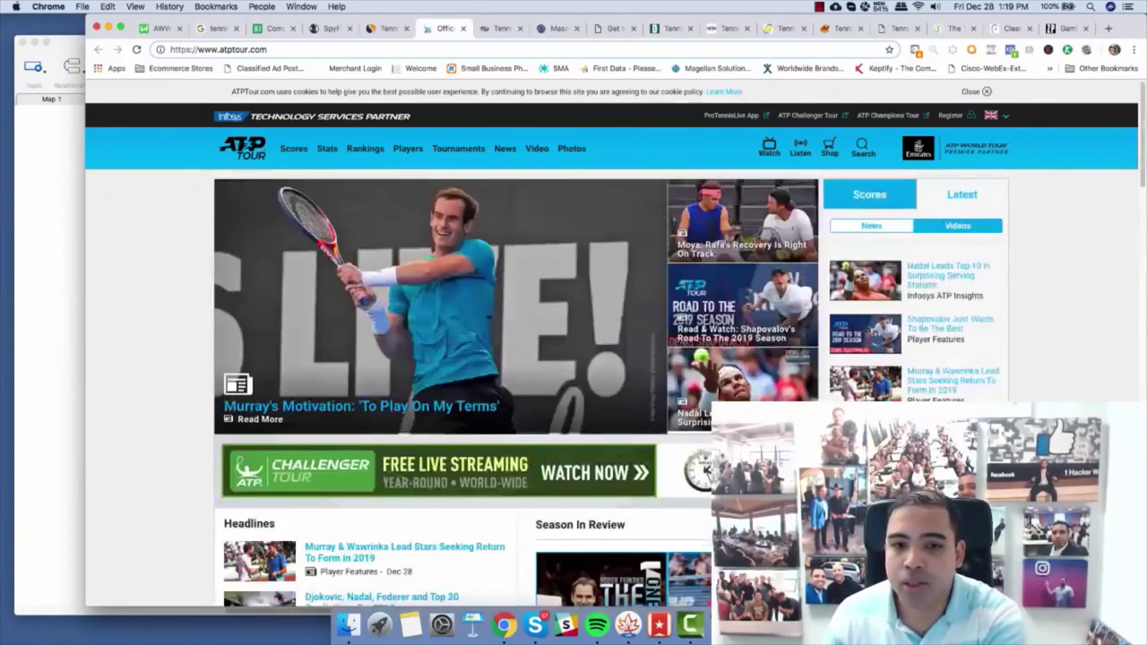
{"action": "scroll", "coordinate": [365, 340], "scroll_direction": "down", "scroll_amount": 6}
{"action": "scroll", "coordinate": [364, 340], "scroll_direction": "up", "scroll_amount": 2}
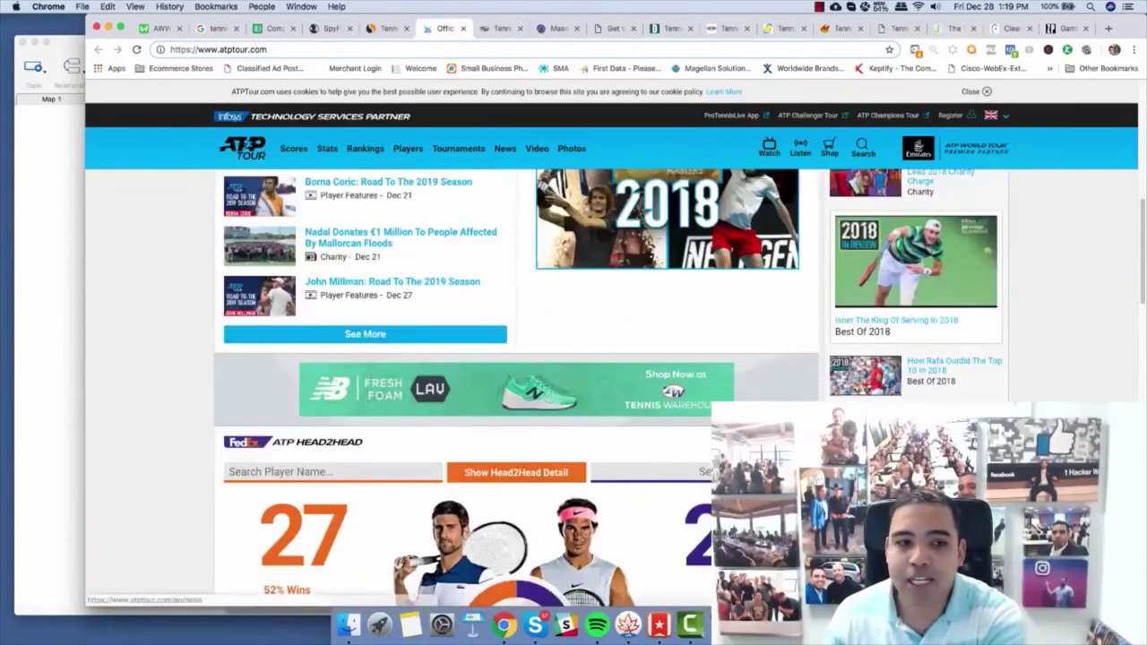
{"action": "scroll", "coordinate": [364, 334], "scroll_direction": "up", "scroll_amount": 5}
Review the referral and search traffic sections of the SimilarWeb report for tennis-warehouse.com.
{"action": "left_click", "coordinate": [387, 28]}
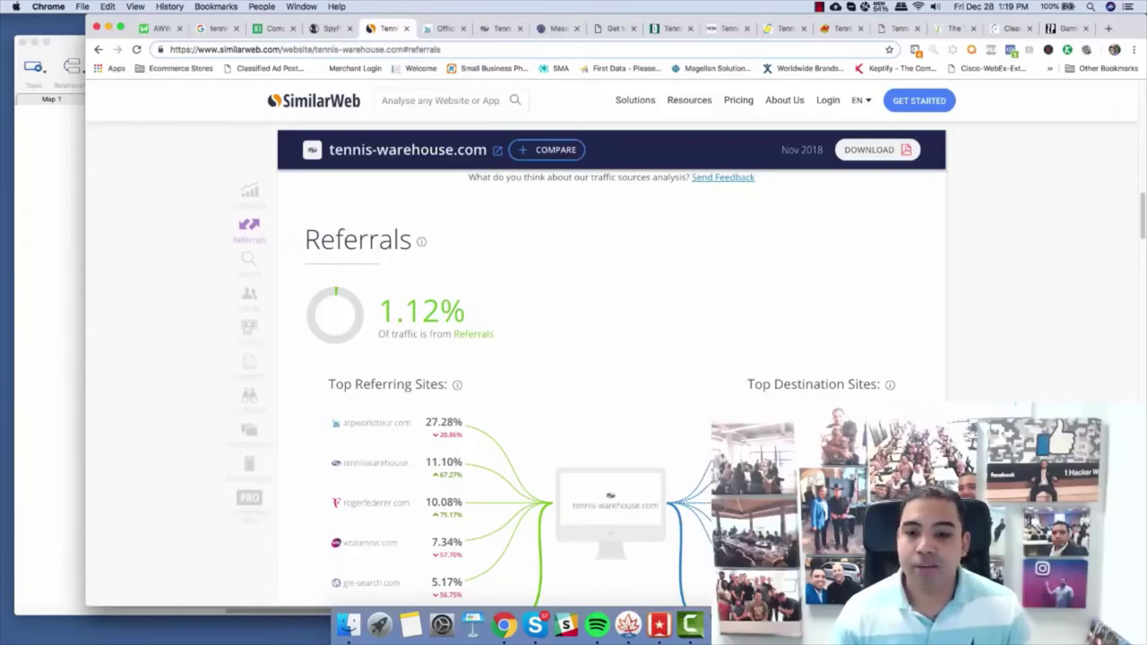
{"action": "scroll", "coordinate": [610, 385], "scroll_direction": "down", "scroll_amount": 10}
{"action": "scroll", "coordinate": [609, 385], "scroll_direction": "up", "scroll_amount": 4}
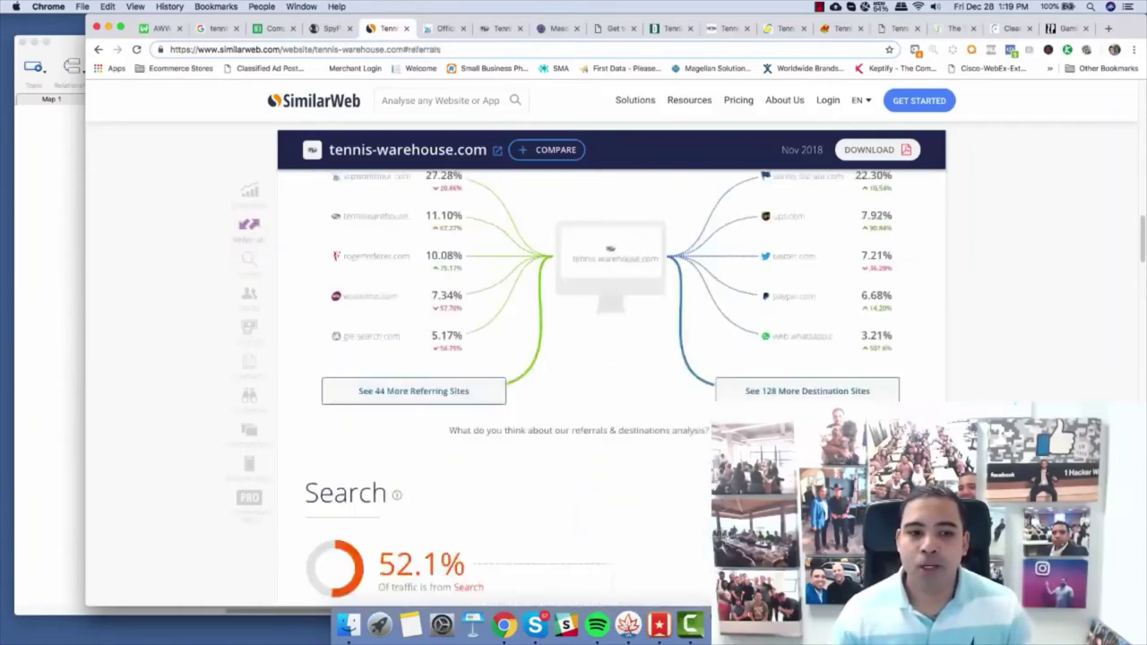
{"action": "scroll", "coordinate": [609, 385], "scroll_direction": "down", "scroll_amount": 3}
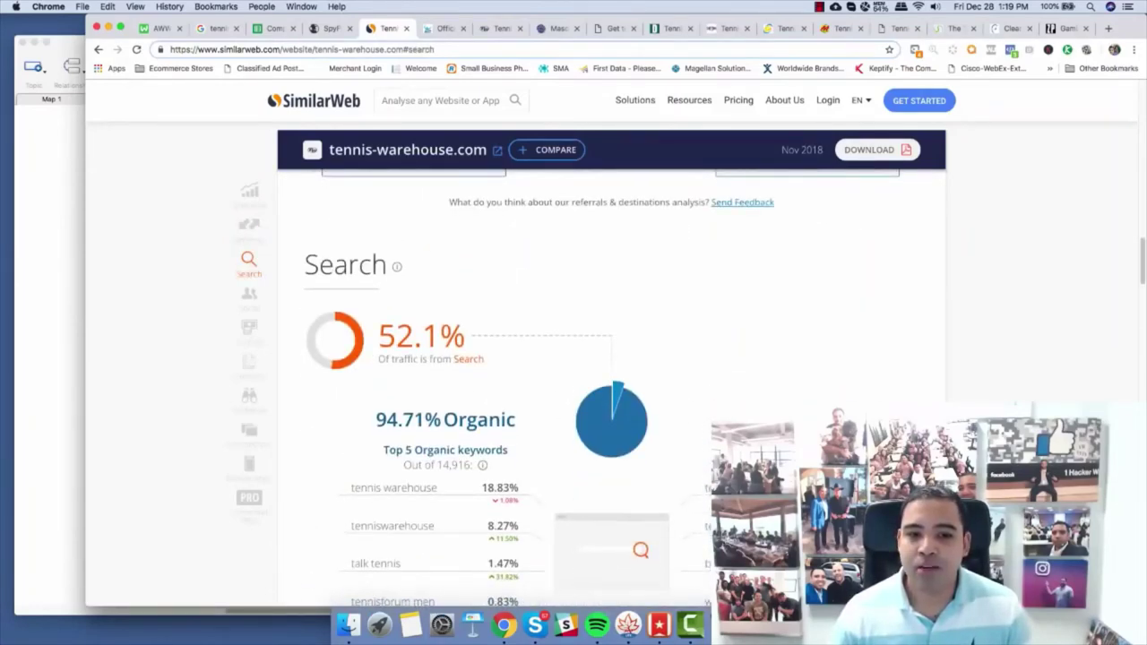
{"action": "scroll", "coordinate": [609, 385], "scroll_direction": "down", "scroll_amount": 1}
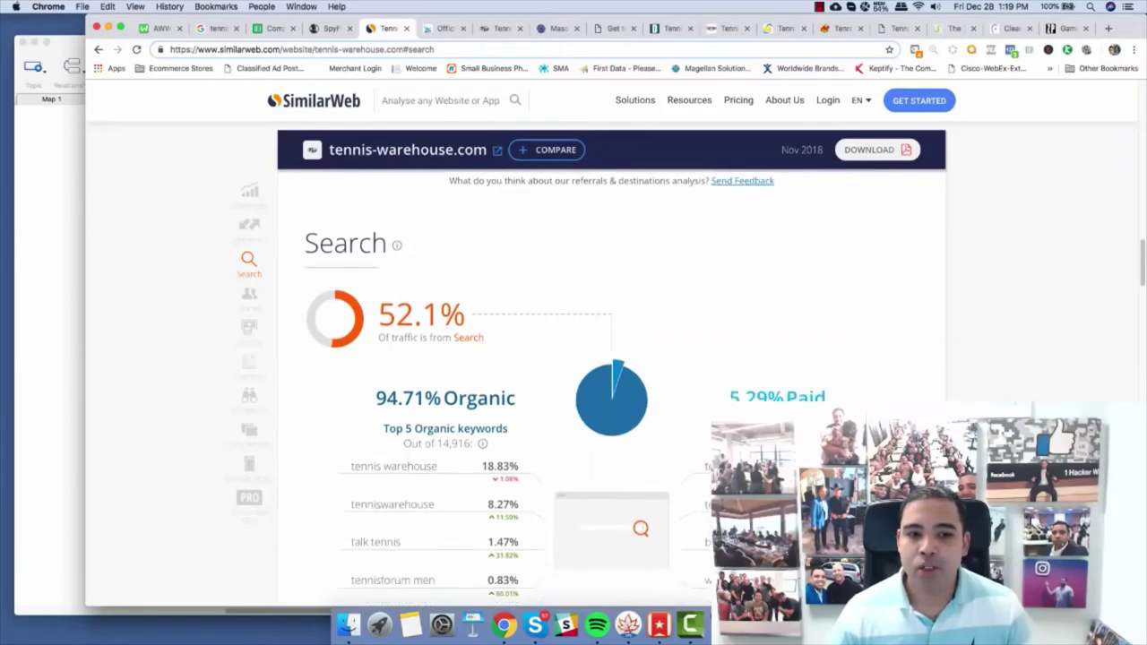
{"action": "scroll", "coordinate": [609, 385], "scroll_direction": "down", "scroll_amount": 1}
{"action": "scroll", "coordinate": [603, 388], "scroll_direction": "down", "scroll_amount": 2}
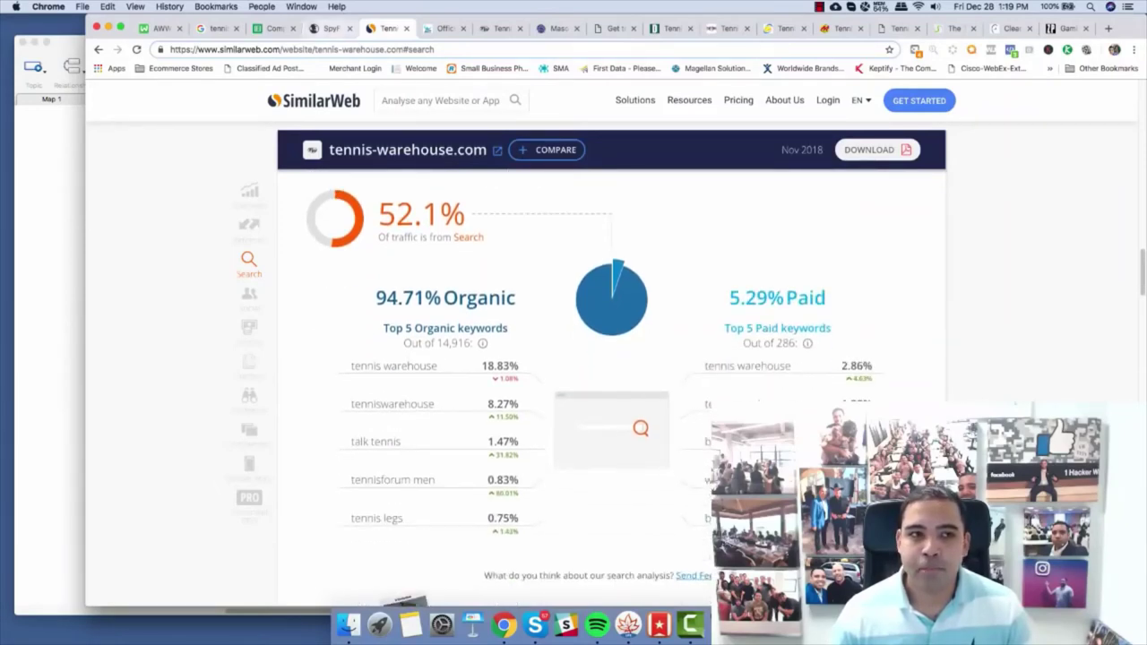
Enter 2.5M in the first empty Traffic cell (C2) of the Competition Research spreadsheet.
{"action": "key", "text": "ctrl+shift+Tab"}
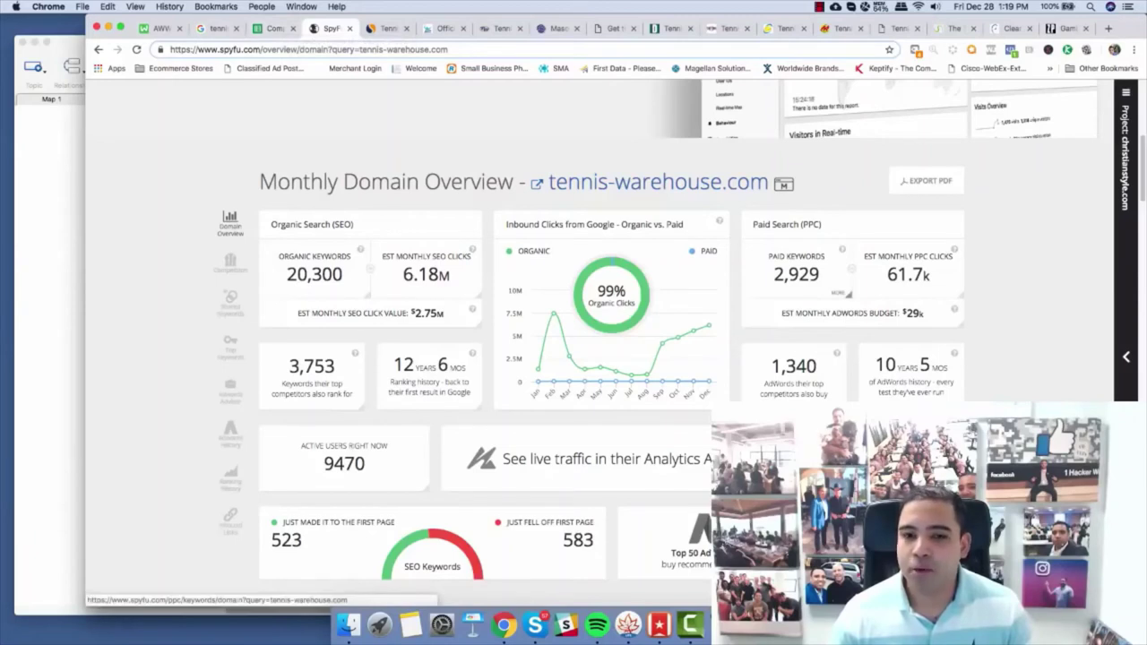
{"action": "left_click", "coordinate": [276, 29]}
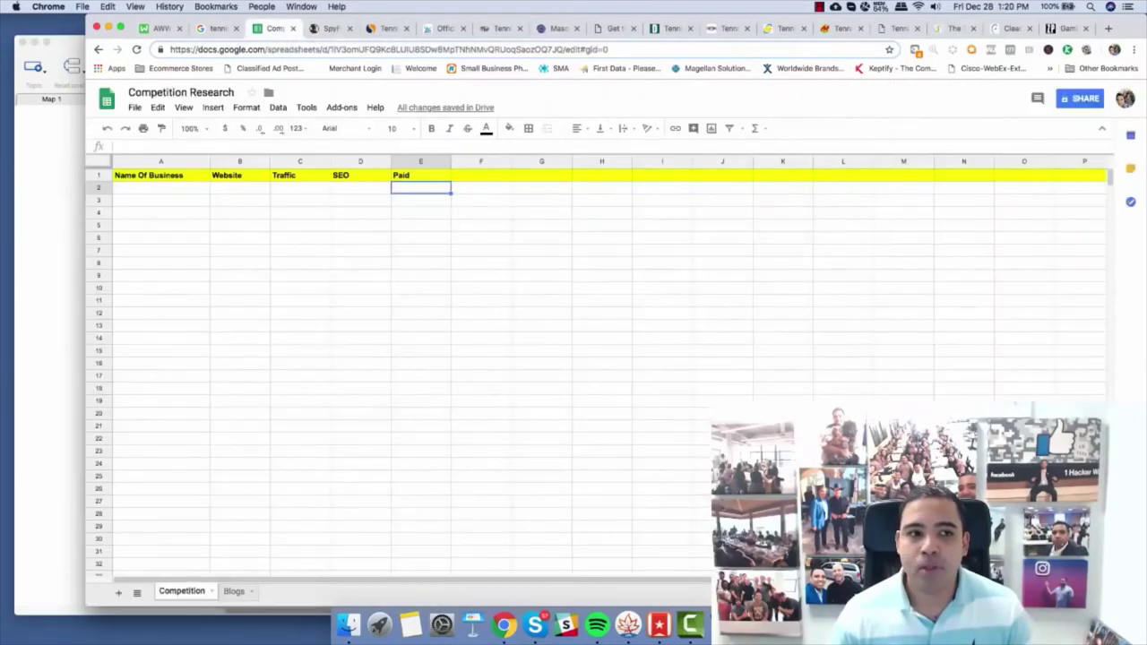
{"action": "key", "text": "Left"}
{"action": "key", "text": "Left"}
{"action": "key", "text": "Right"}
{"action": "key", "text": "Left"}
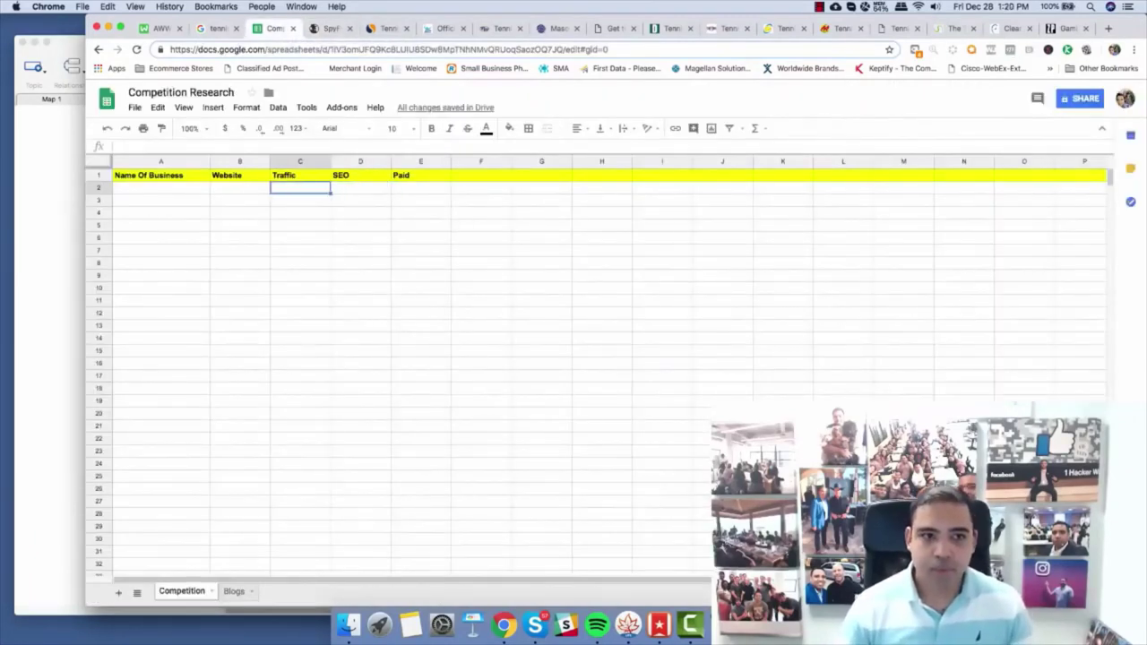
{"action": "type", "text": "2.5M"}
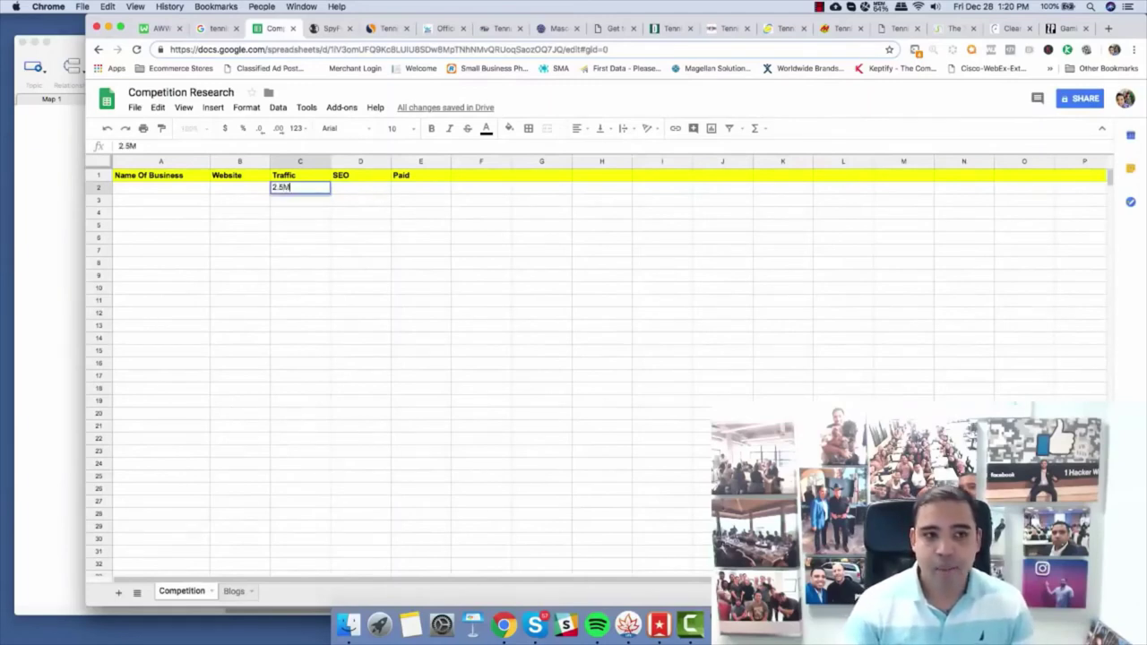
{"action": "key", "text": "Return"}
Check the estimated monthly PPC clicks in SpyFu and enter 61,000 in the spreadsheet's Paid cell E2.
{"action": "key", "text": "Right"}
{"action": "key", "text": "Up"}
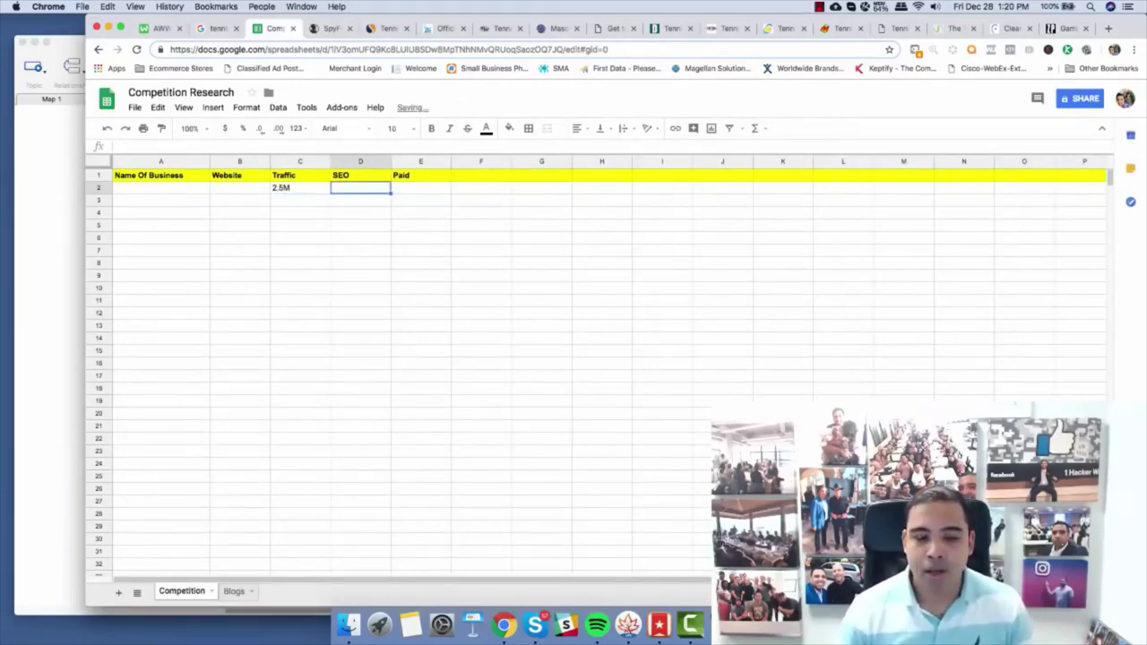
{"action": "key", "text": "Right"}
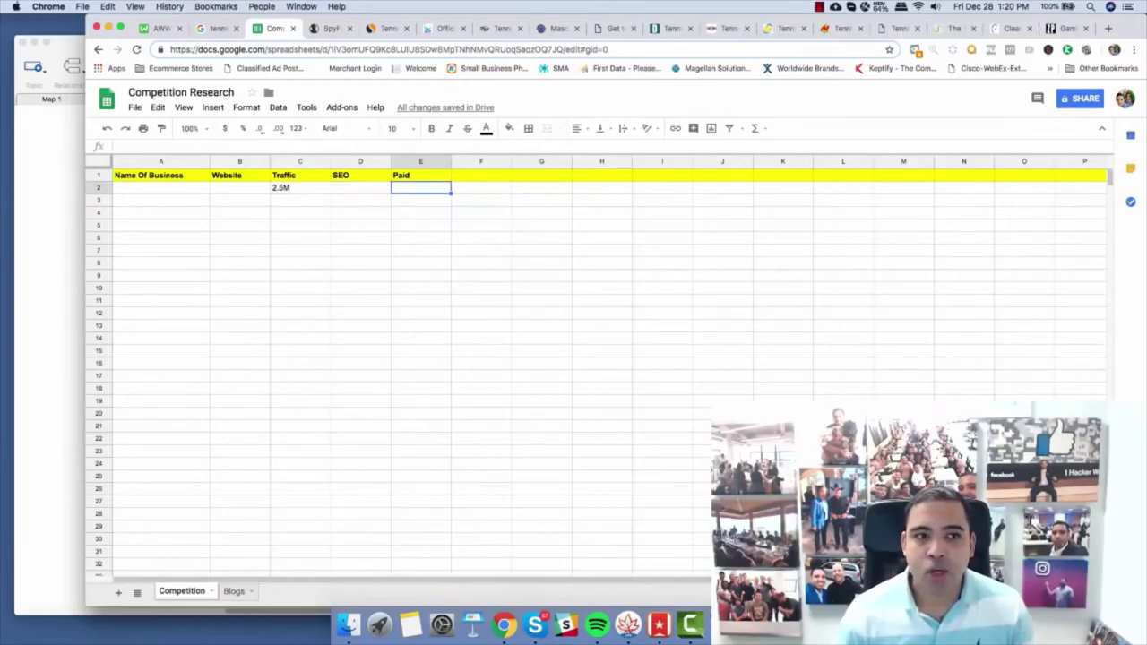
{"action": "key", "text": "ctrl+Tab"}
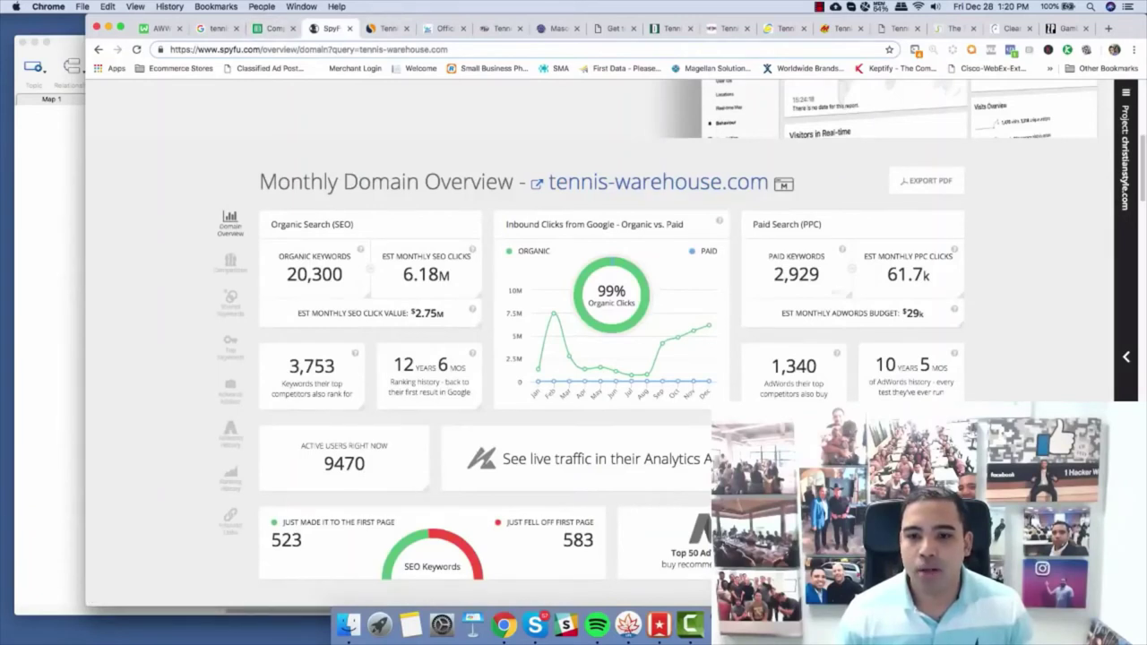
{"action": "key", "text": "ctrl+shift+Tab"}
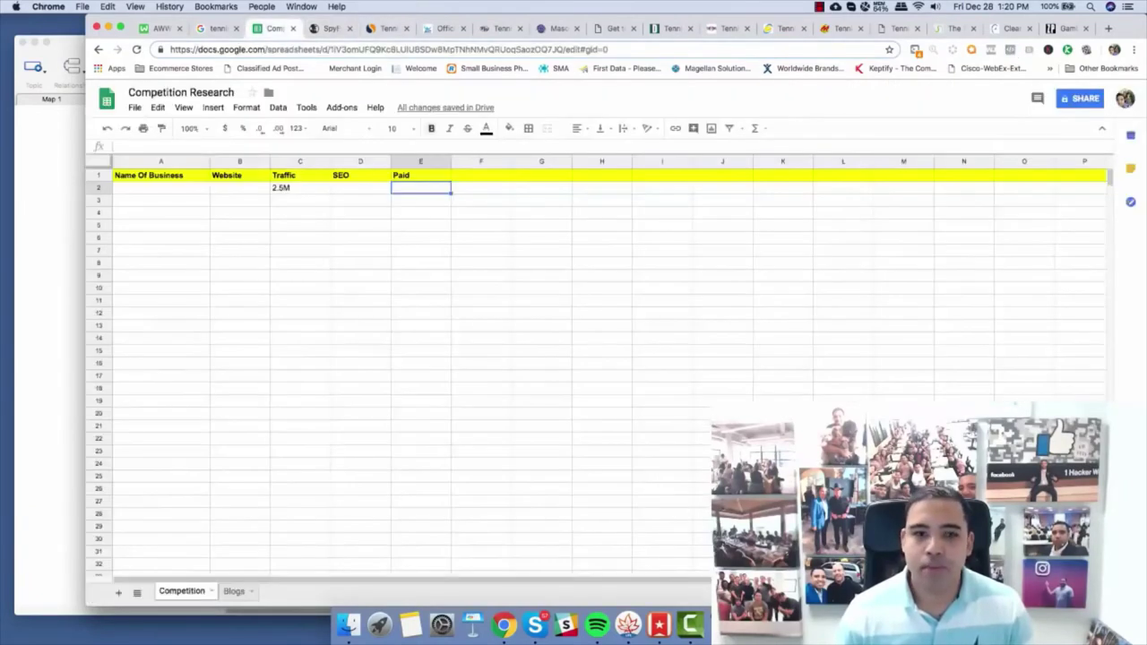
{"action": "type", "text": "61,"}
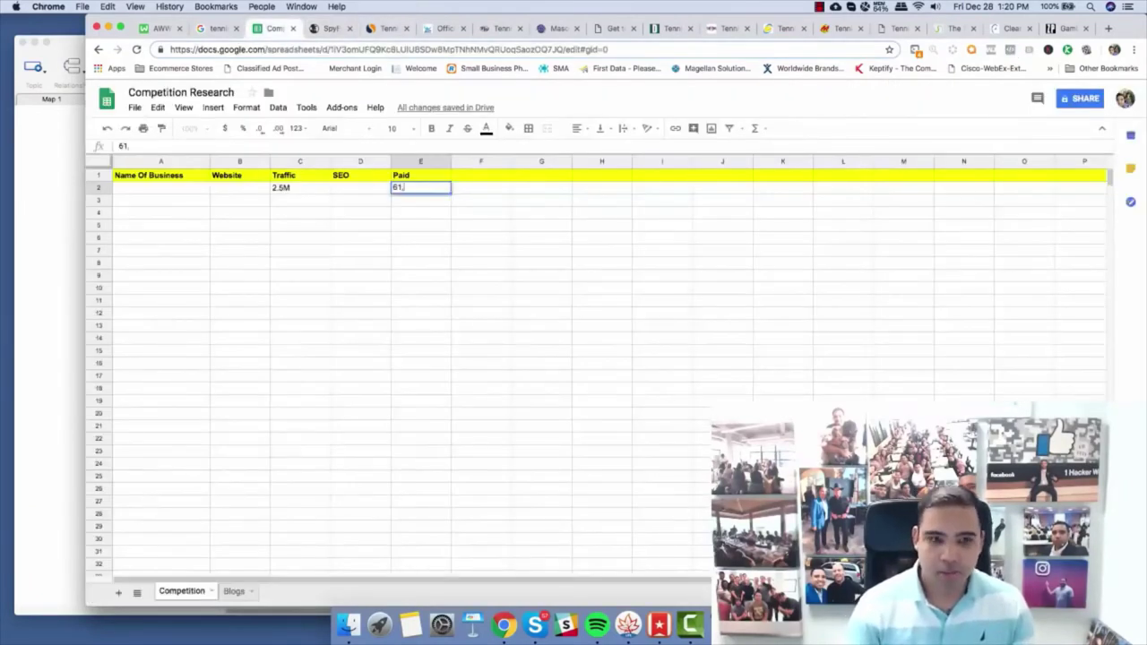
{"action": "type", "text": "000"}
{"action": "key", "text": "Return"}
Check the estimated monthly SEO clicks in SpyFu and enter 6,000,000 in the spreadsheet's SEO cell D2.
{"action": "key", "text": "Up"}
{"action": "key", "text": "Left"}
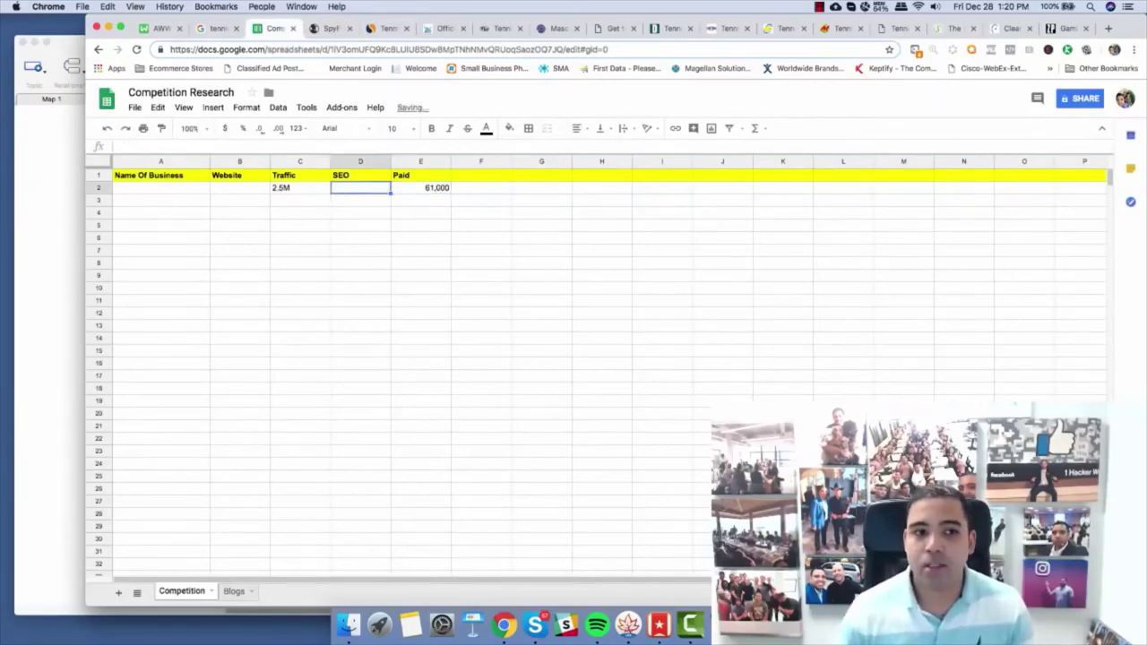
{"action": "key", "text": "ctrl+Tab"}
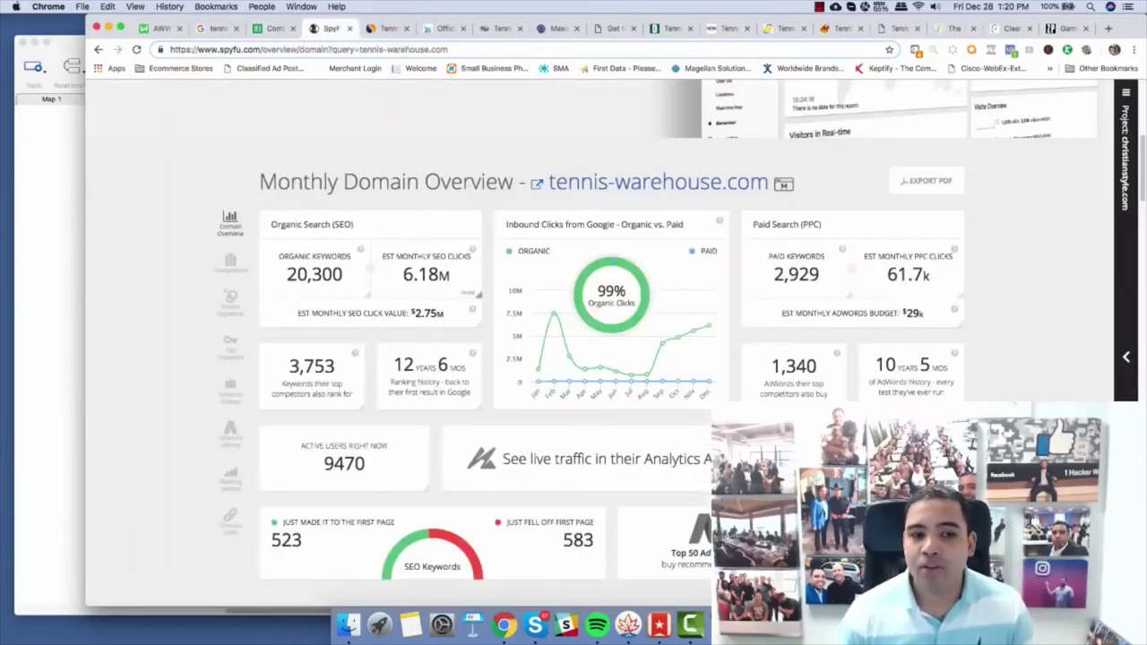
{"action": "key", "text": "ctrl+shift+Tab"}
{"action": "type", "text": "6."}
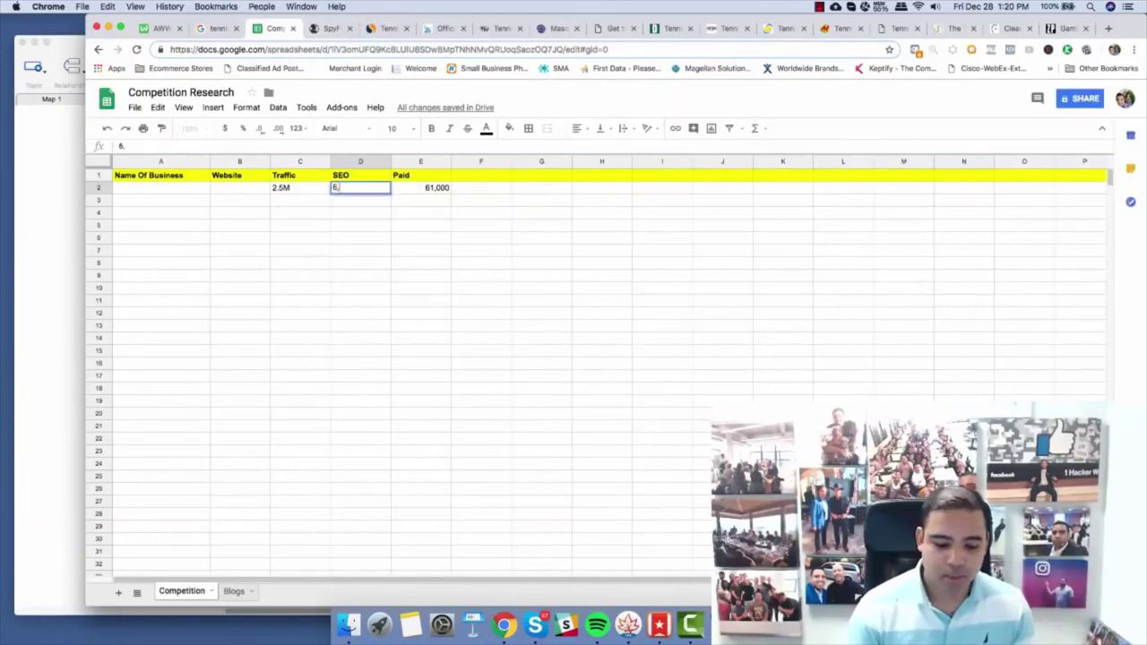
{"action": "type", "text": "000,000"}
{"action": "key", "text": "Return"}
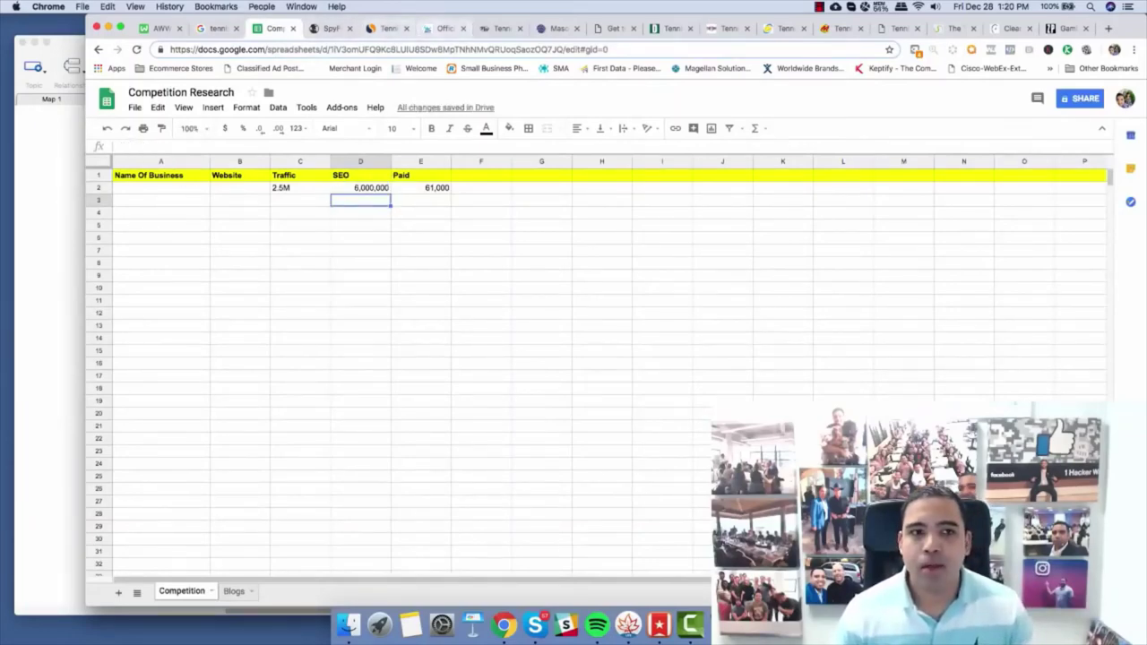
Copy the store's domain from its website and enter tennis-warehouse.com in the spreadsheet's Website cell B2.
{"action": "left_click", "coordinate": [497, 28]}
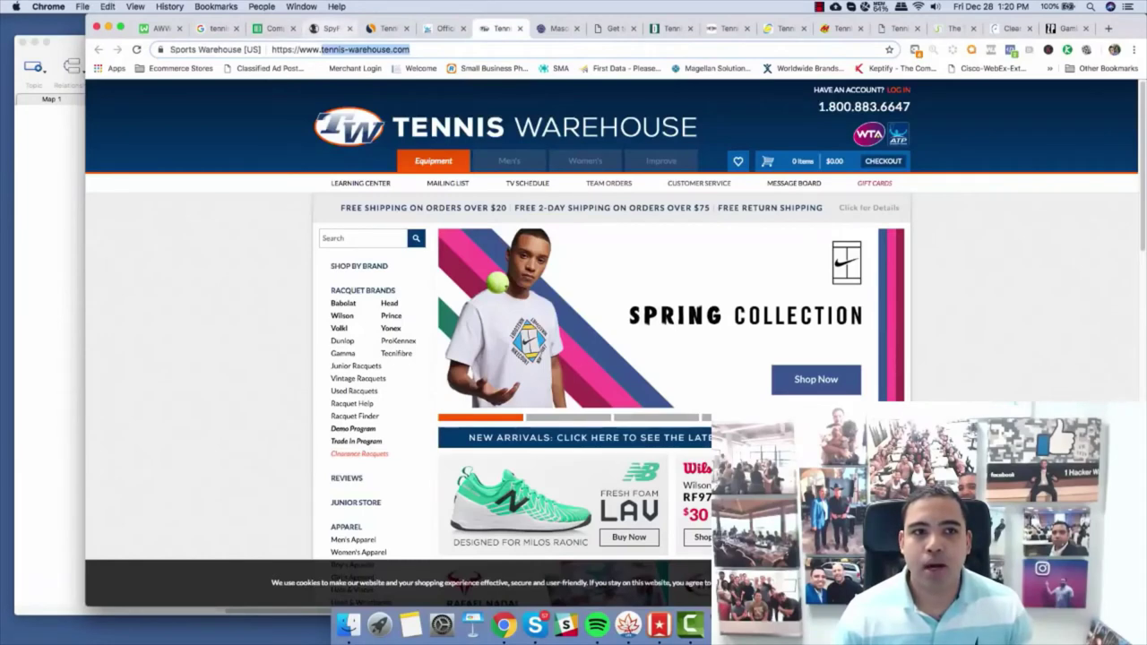
{"action": "left_click", "coordinate": [319, 28]}
{"action": "left_click", "coordinate": [278, 28]}
{"action": "left_click", "coordinate": [170, 188]}
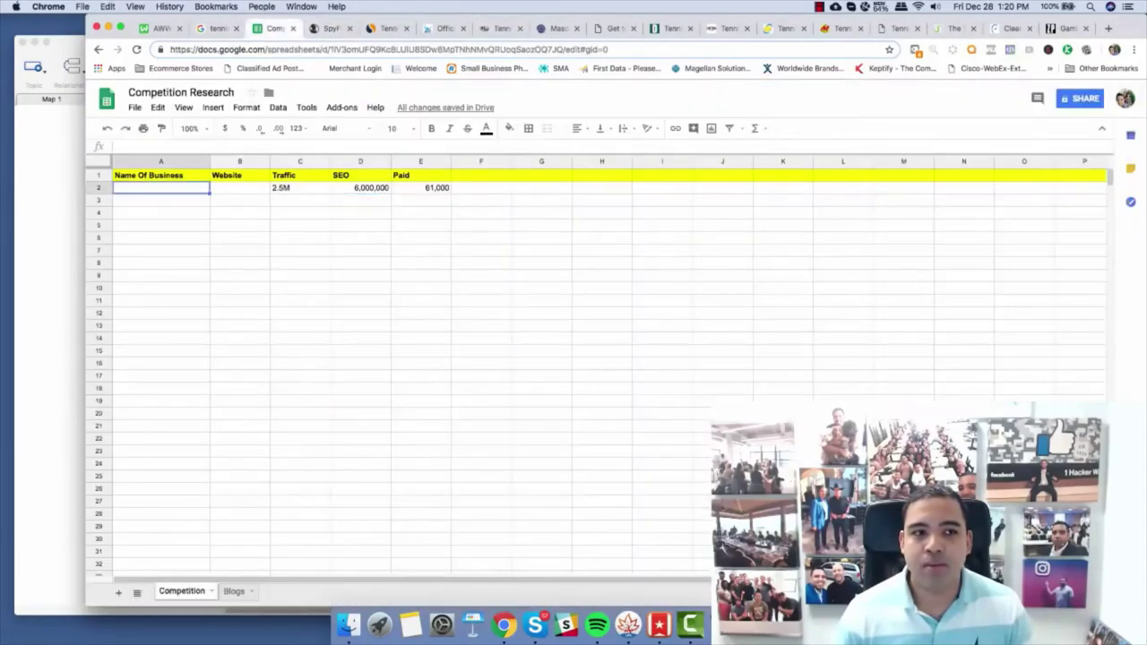
{"action": "key", "text": "Right"}
{"action": "type", "text": "tennis-warehouse.com"}
Enter Tennis Warehouse as the business name in cell A2.
{"action": "key", "text": "Left"}
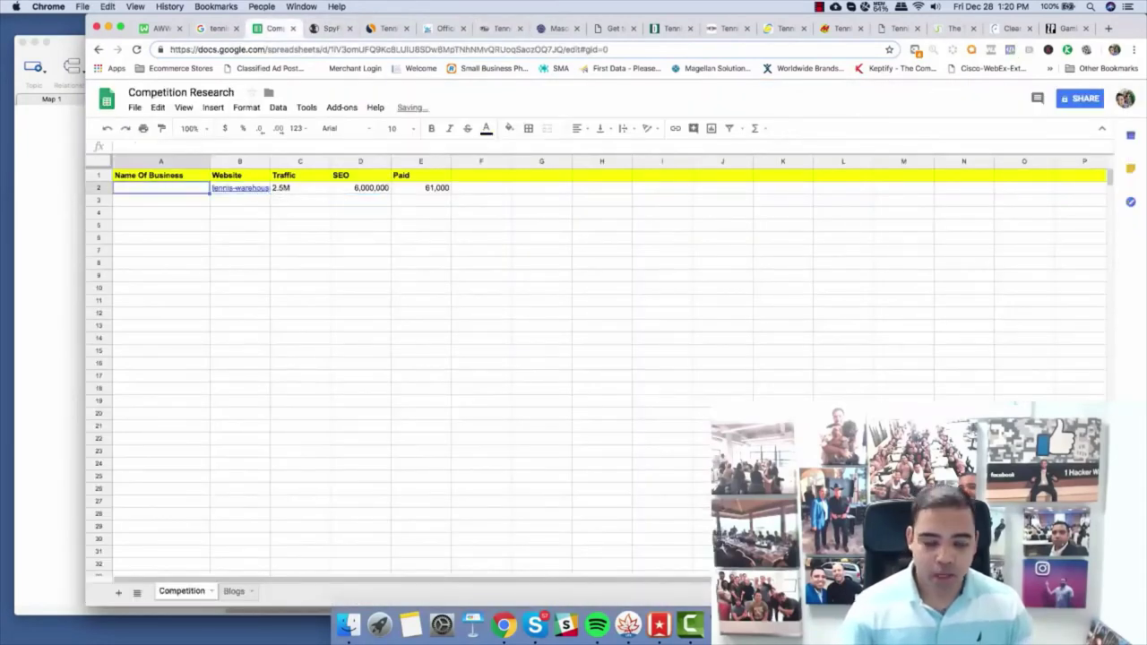
{"action": "type", "text": "Tennis W"}
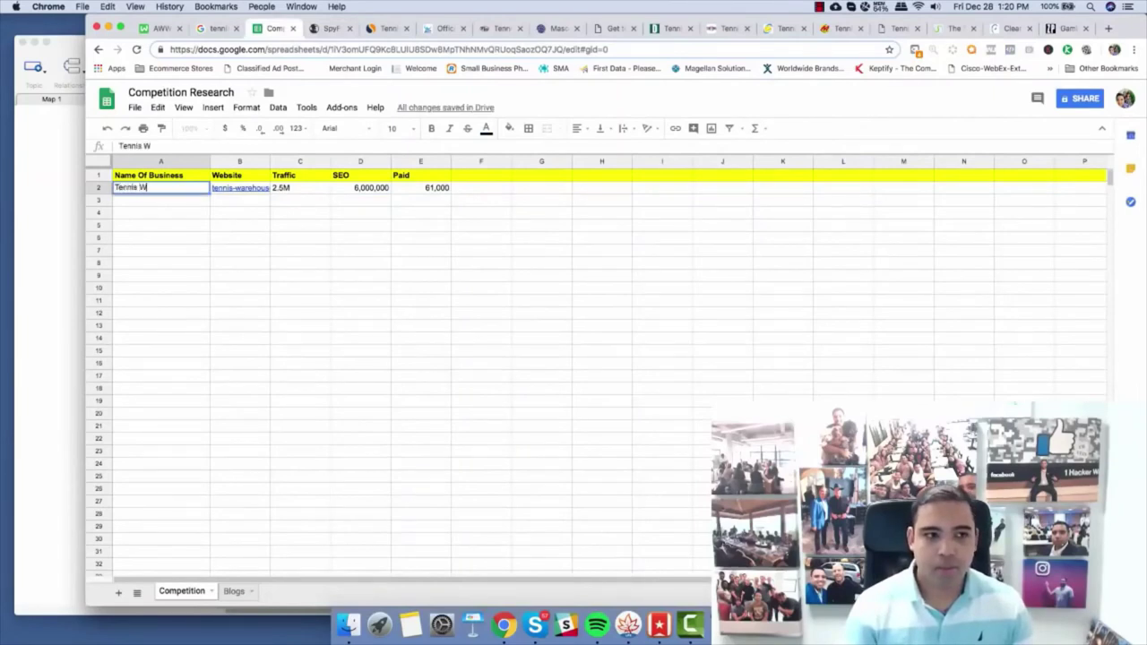
{"action": "type", "text": "arehouse"}
{"action": "key", "text": "Return"}
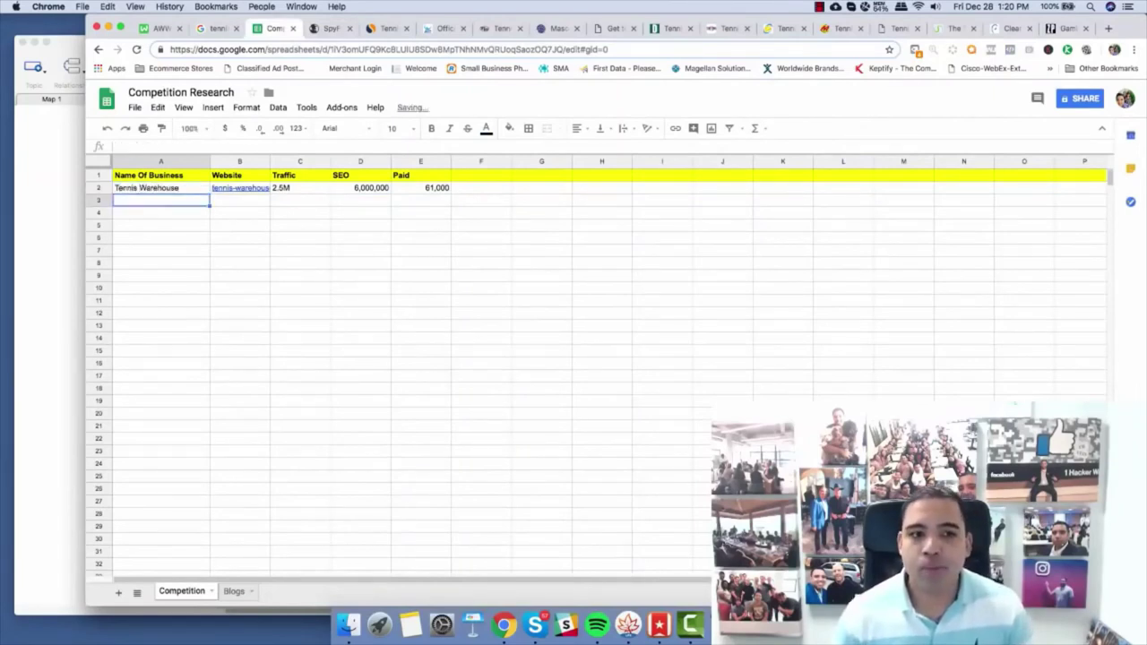
{"action": "key", "text": "Right"}
{"action": "key", "text": "Right"}
{"action": "key", "text": "Up"}
{"action": "key", "text": "Right"}
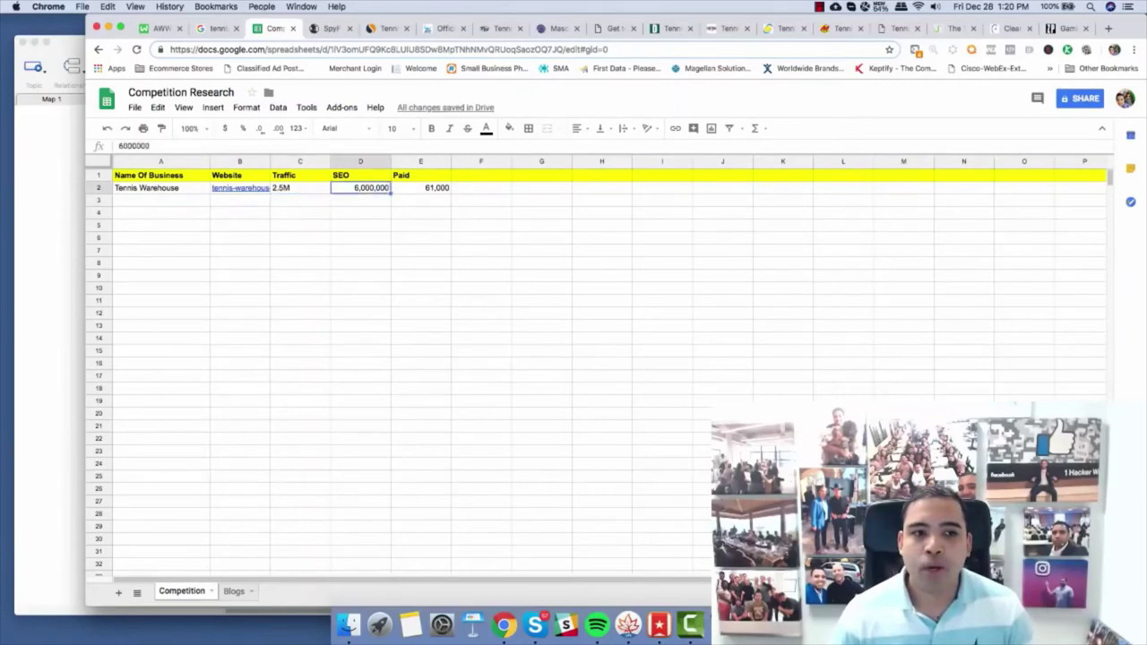
{"action": "left_click", "coordinate": [162, 176]}
{"action": "left_click", "coordinate": [481, 189]}
{"action": "left_click", "coordinate": [541, 189]}
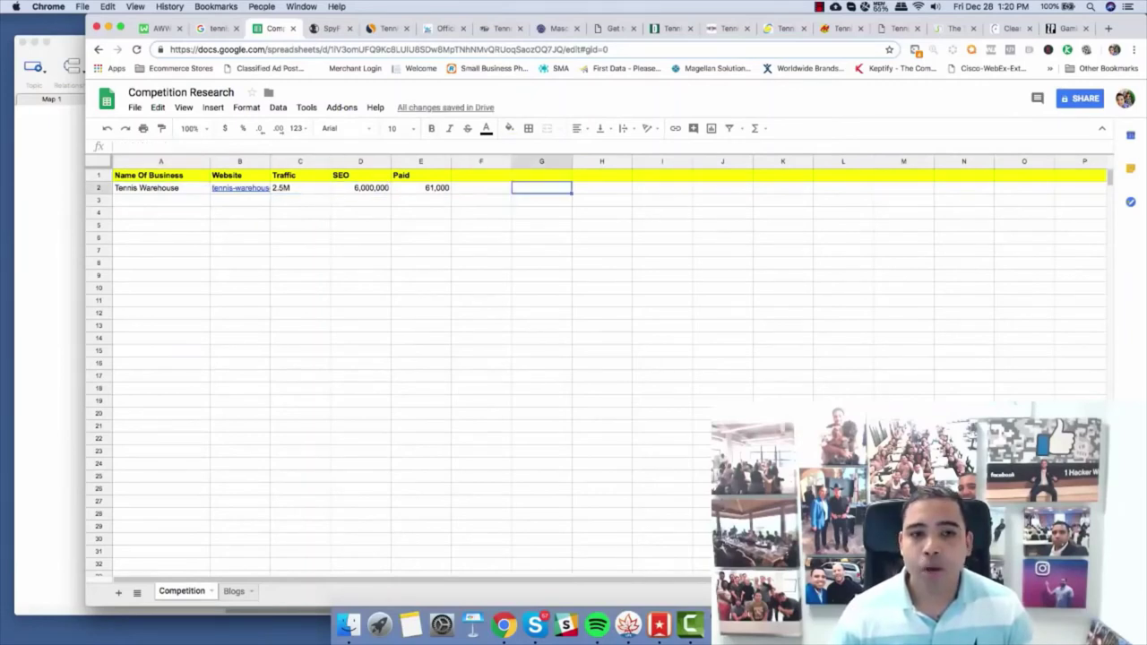
{"action": "left_click", "coordinate": [481, 189]}
{"action": "left_click", "coordinate": [481, 176]}
{"action": "left_click", "coordinate": [541, 188]}
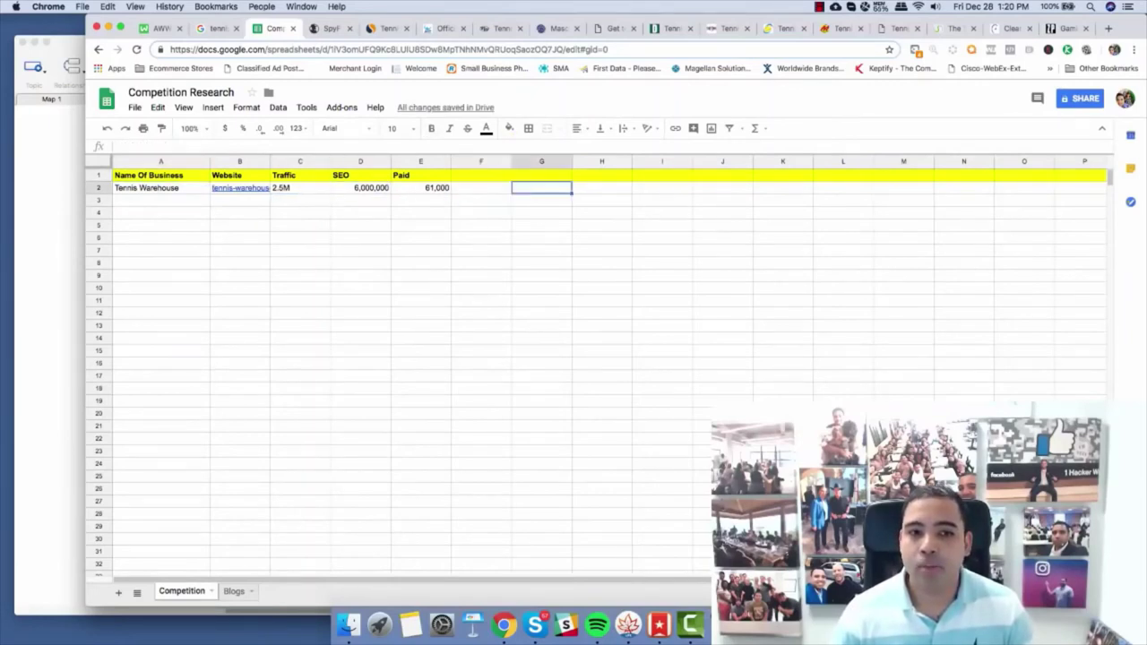
{"action": "left_click", "coordinate": [602, 213]}
{"action": "left_click", "coordinate": [662, 237]}
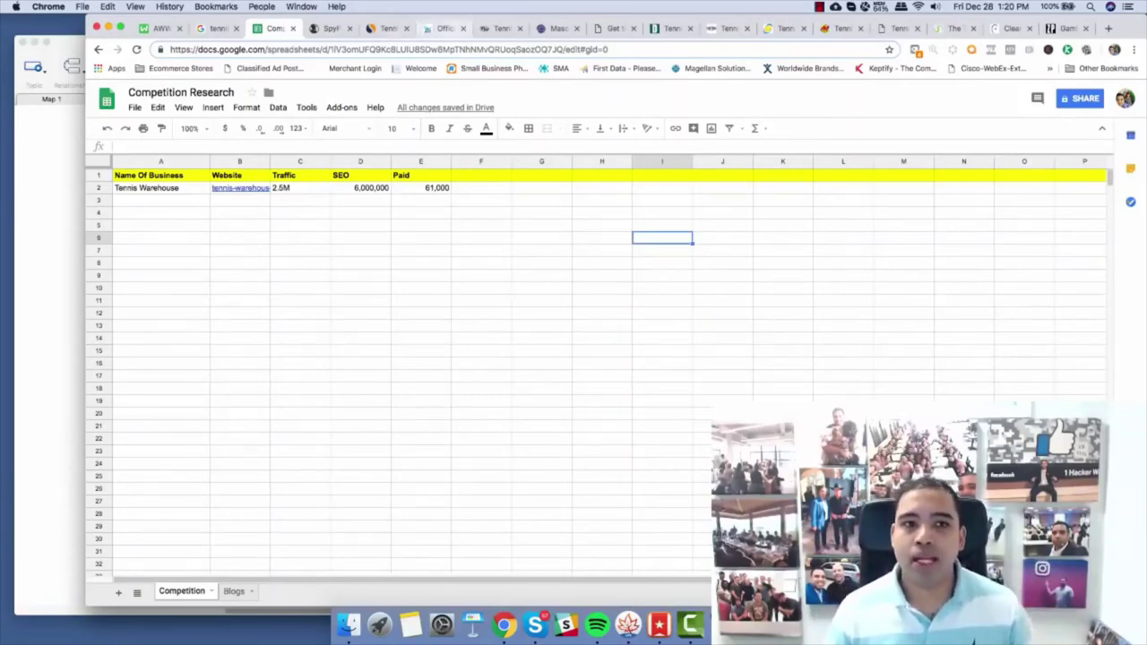
Look over the Tennis Warehouse homepage and return to the Competition Research spreadsheet.
{"action": "left_click", "coordinate": [498, 28]}
{"action": "scroll", "coordinate": [610, 359], "scroll_direction": "down", "scroll_amount": 20}
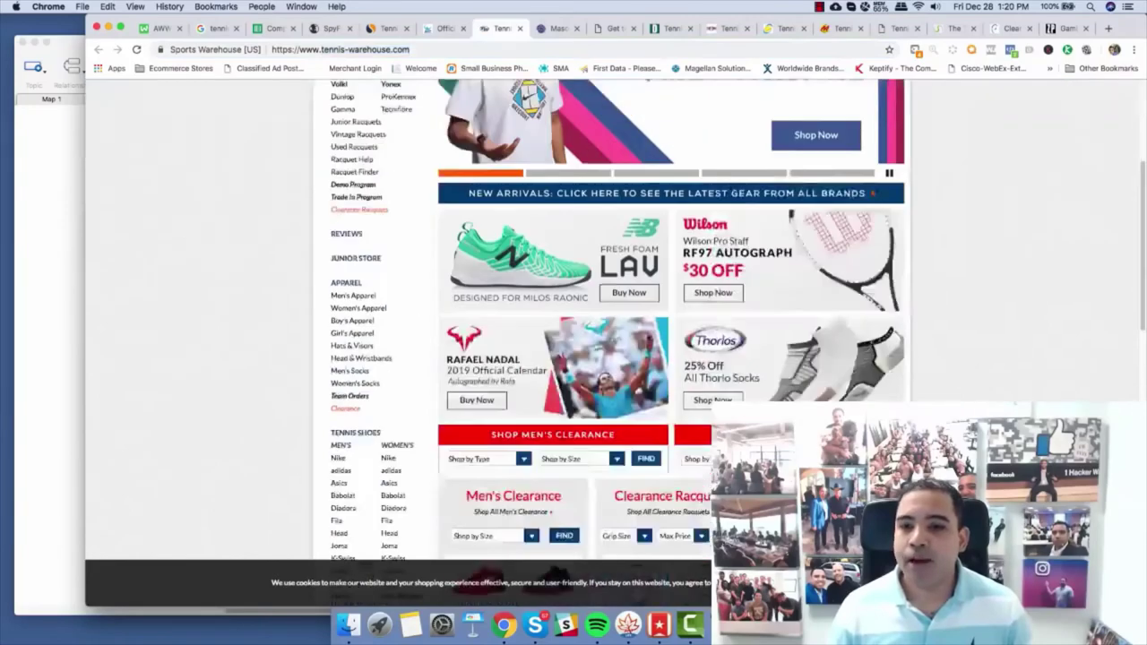
{"action": "scroll", "coordinate": [609, 358], "scroll_direction": "up", "scroll_amount": 20}
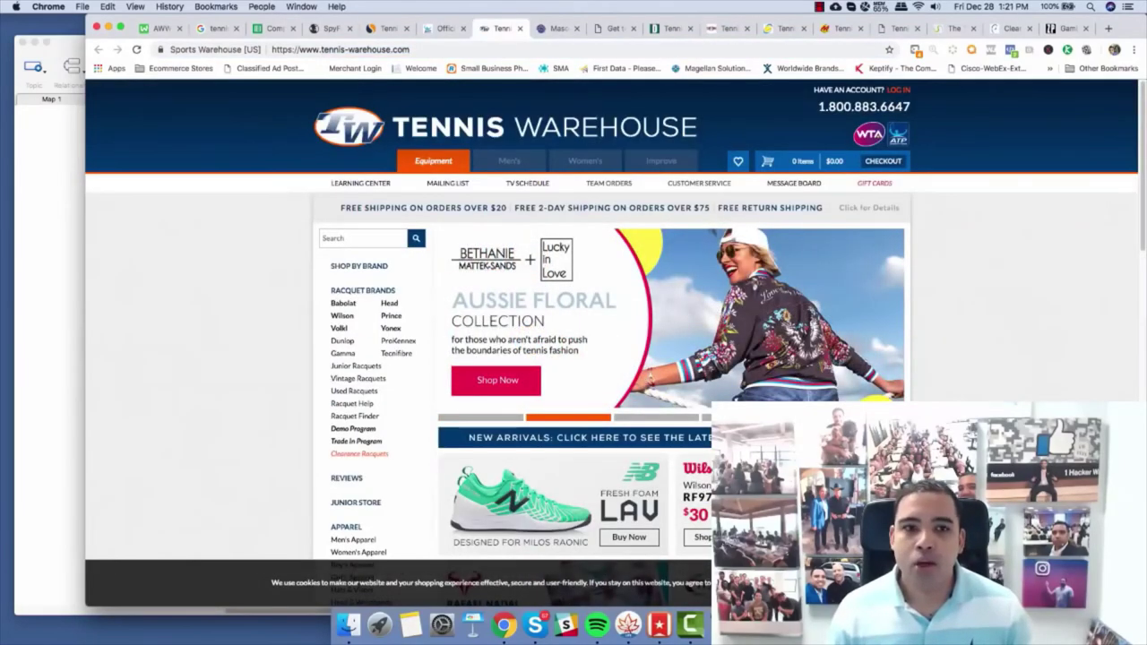
{"action": "left_click", "coordinate": [274, 28]}
{"action": "left_click_drag", "start_coordinate": [161, 200], "coordinate": [242, 412]}
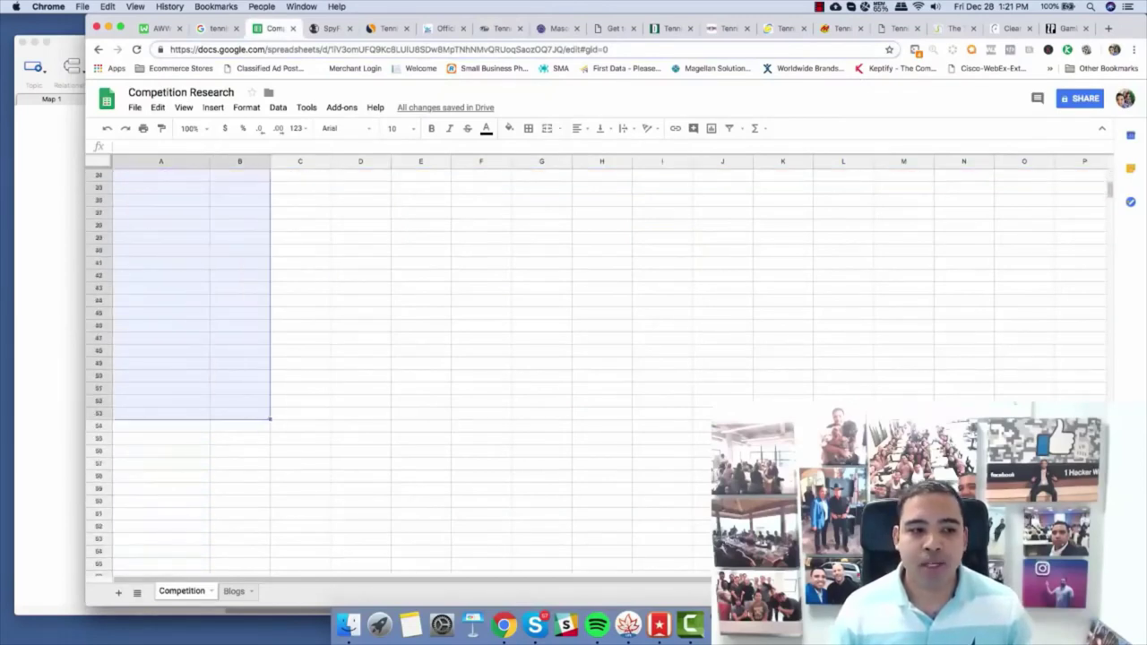
{"action": "scroll", "coordinate": [251, 394], "scroll_direction": "up", "scroll_amount": 10}
{"action": "left_click", "coordinate": [360, 275]}
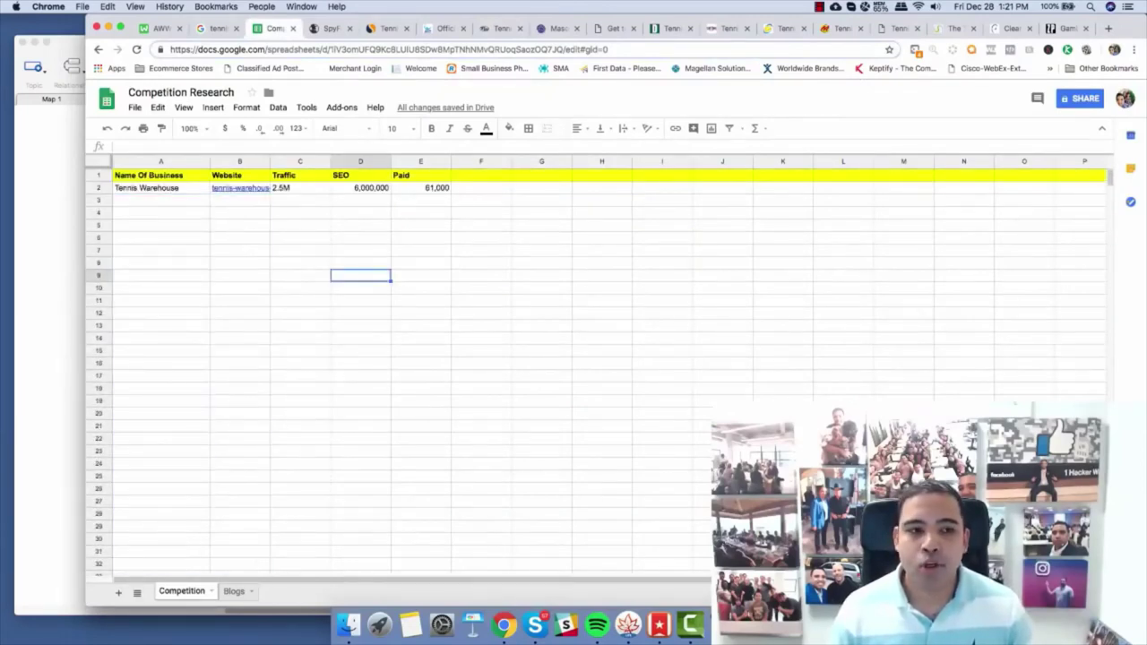
Open the paid keyword list for tennis-warehouse.com in SpyFu and examine the keywords' costs, monthly searches and ad positions.
{"action": "left_click_drag", "start_coordinate": [360, 200], "coordinate": [421, 389]}
{"action": "left_click", "coordinate": [421, 389]}
{"action": "left_click", "coordinate": [387, 29]}
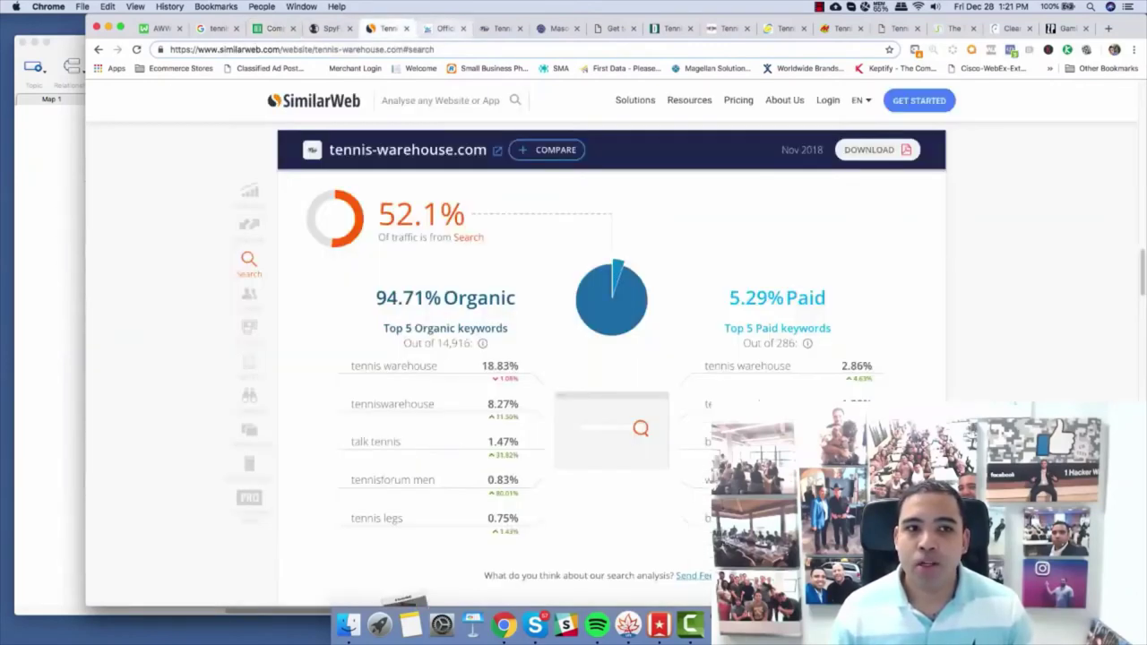
{"action": "left_click", "coordinate": [331, 29]}
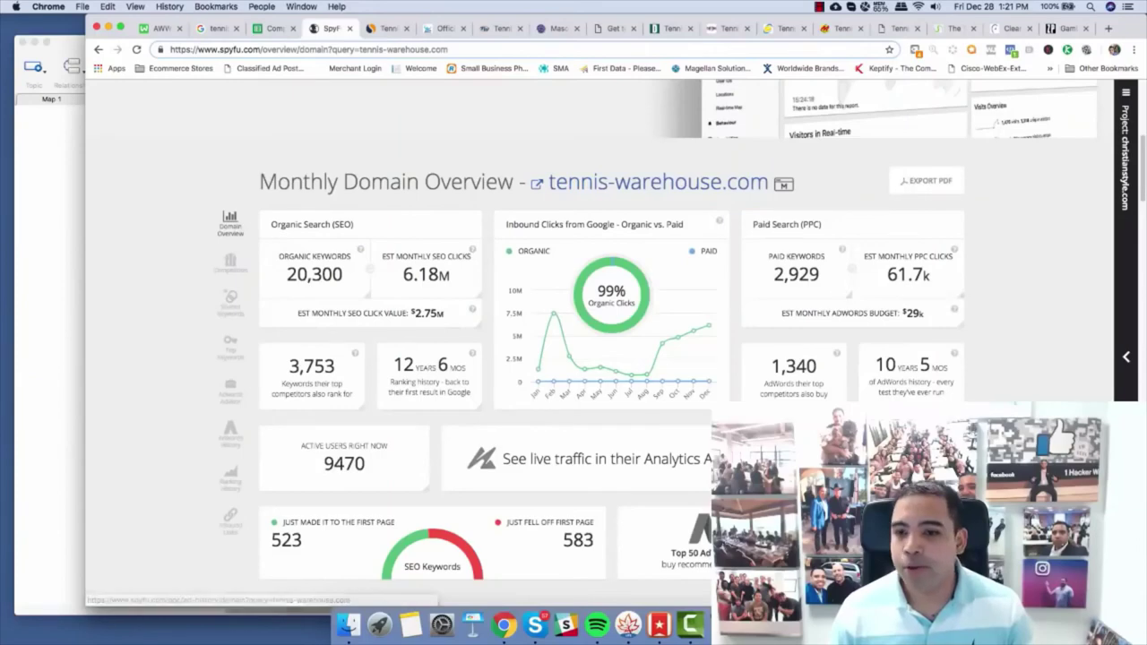
{"action": "left_click", "coordinate": [847, 294]}
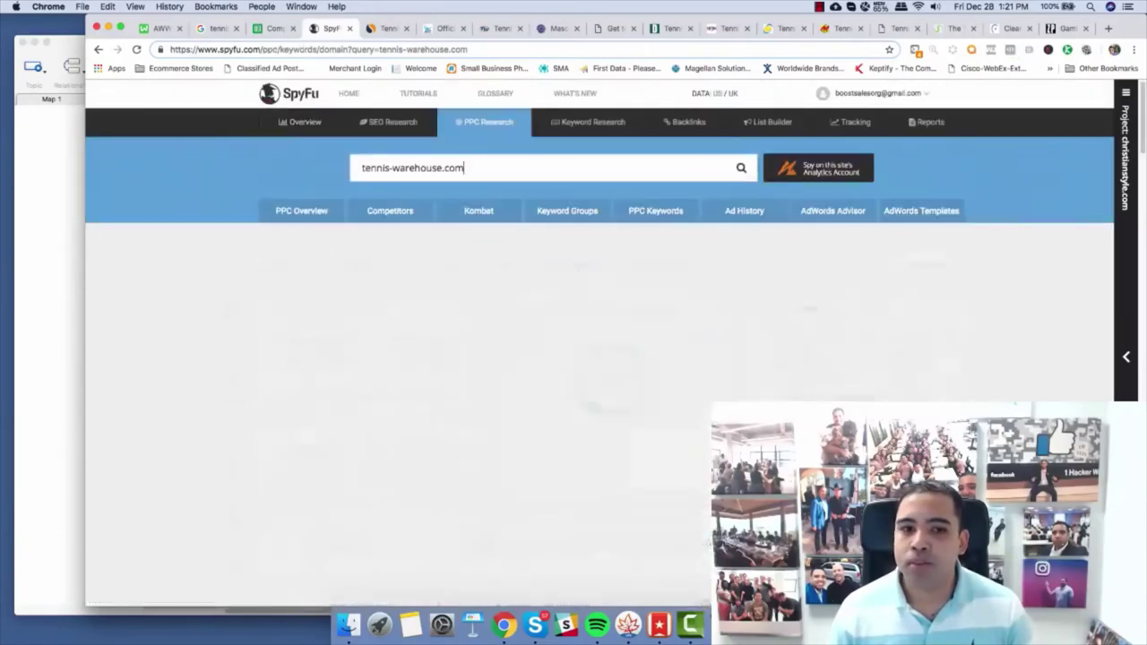
{"action": "scroll", "coordinate": [611, 358], "scroll_direction": "down", "scroll_amount": 7}
{"action": "scroll", "coordinate": [611, 358], "scroll_direction": "up", "scroll_amount": 7}
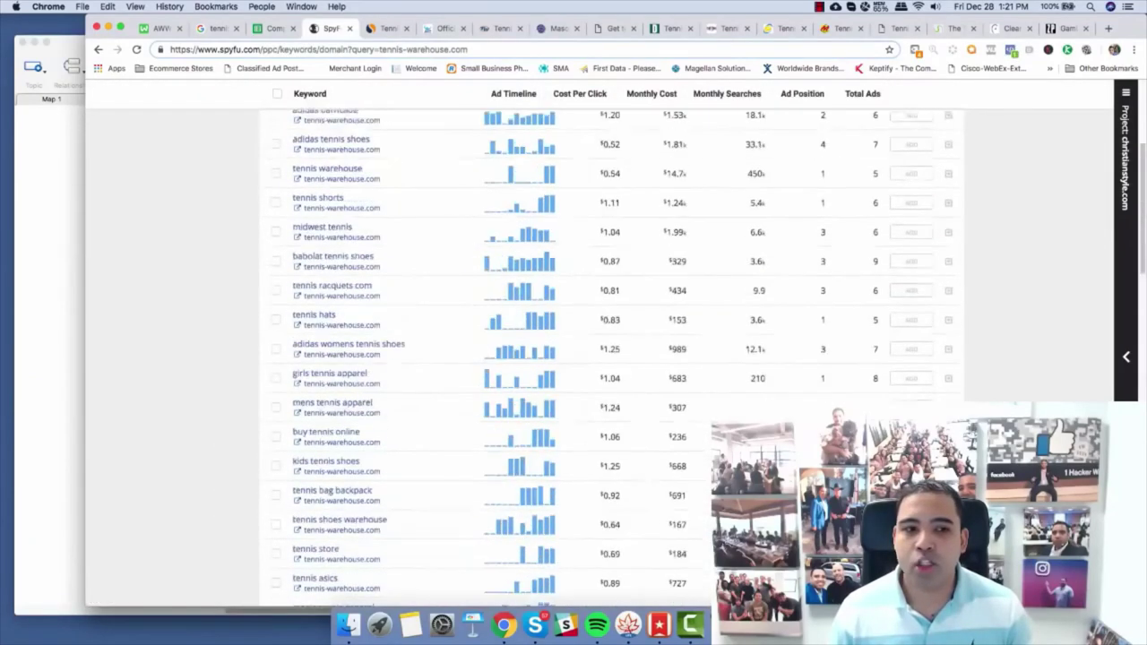
{"action": "scroll", "coordinate": [611, 359], "scroll_direction": "down", "scroll_amount": 4}
{"action": "scroll", "coordinate": [611, 343], "scroll_direction": "up", "scroll_amount": 5}
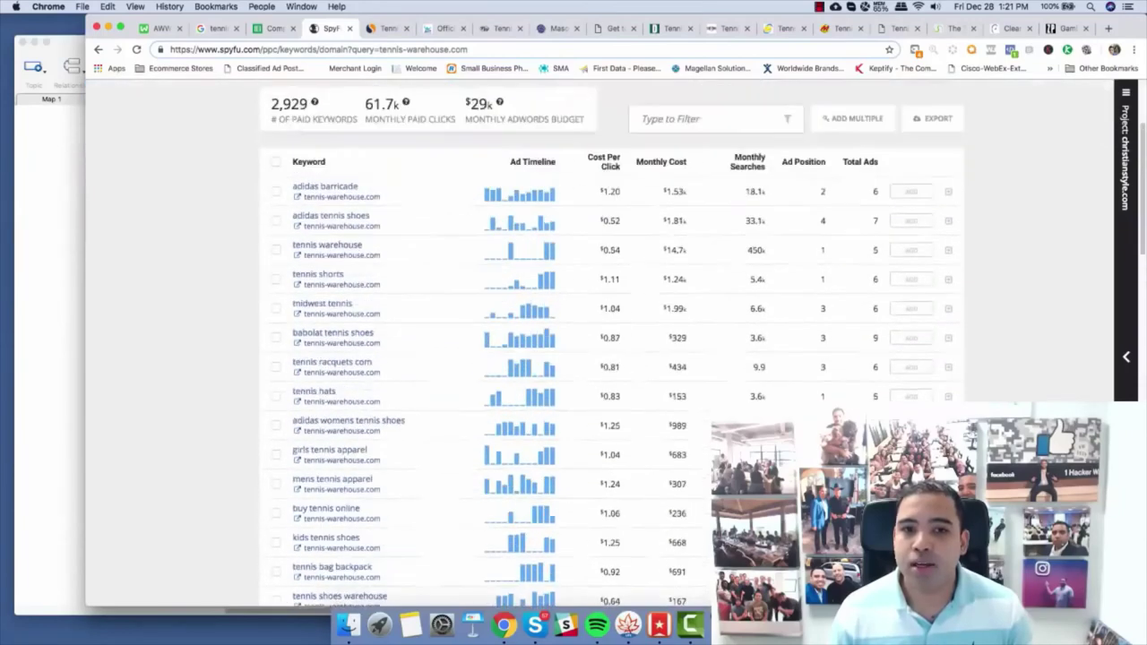
{"action": "scroll", "coordinate": [612, 343], "scroll_direction": "down", "scroll_amount": 1}
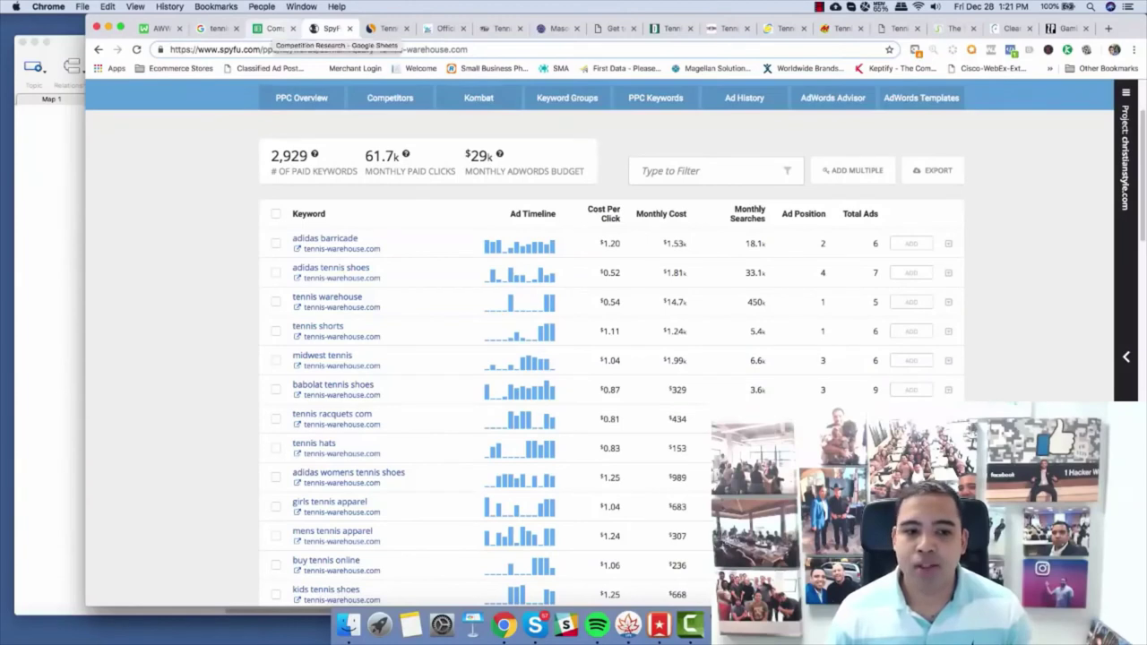
{"action": "left_click", "coordinate": [274, 28]}
{"action": "left_click", "coordinate": [421, 213]}
{"action": "left_click", "coordinate": [421, 200]}
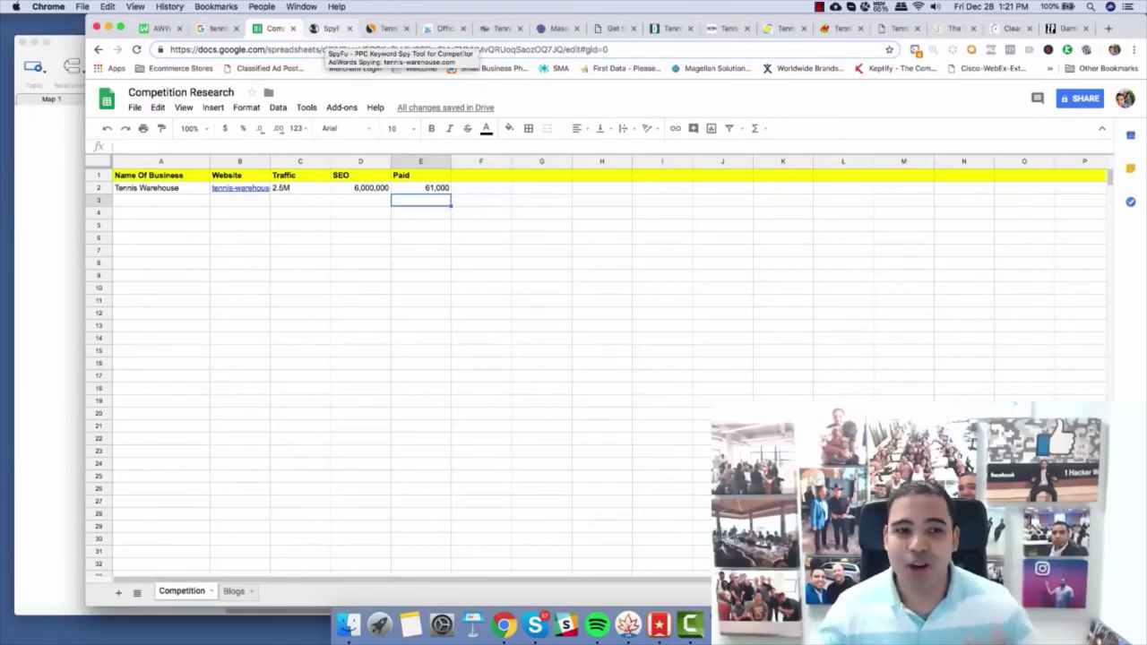
{"action": "left_click", "coordinate": [331, 29]}
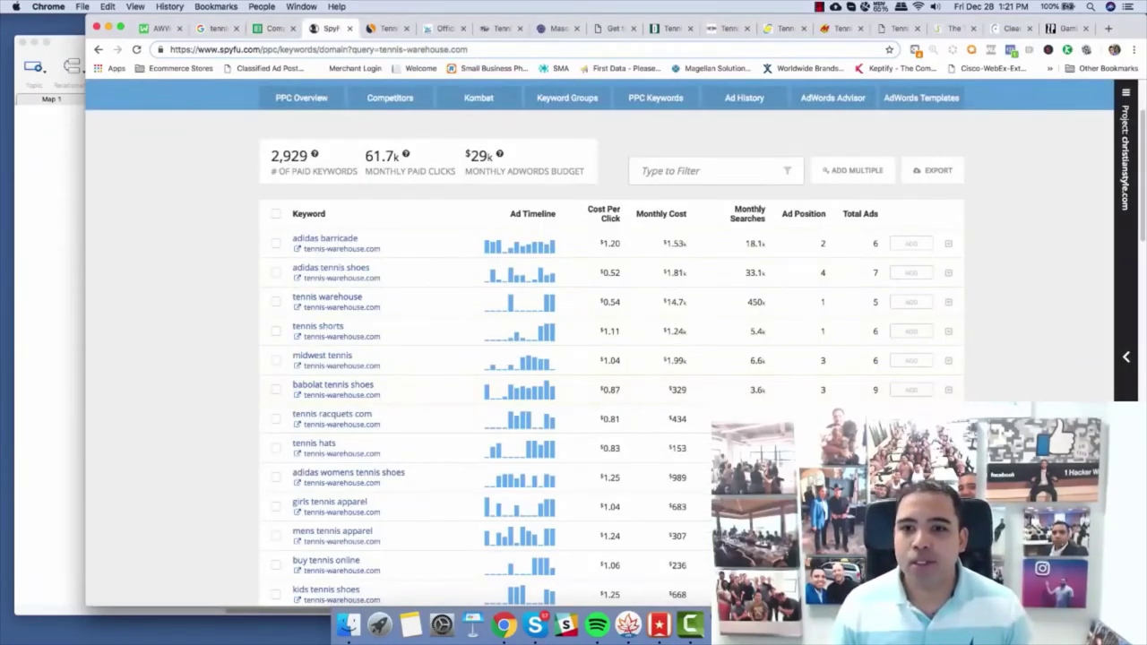
{"action": "left_click", "coordinate": [274, 28]}
{"action": "key", "text": "Right"}
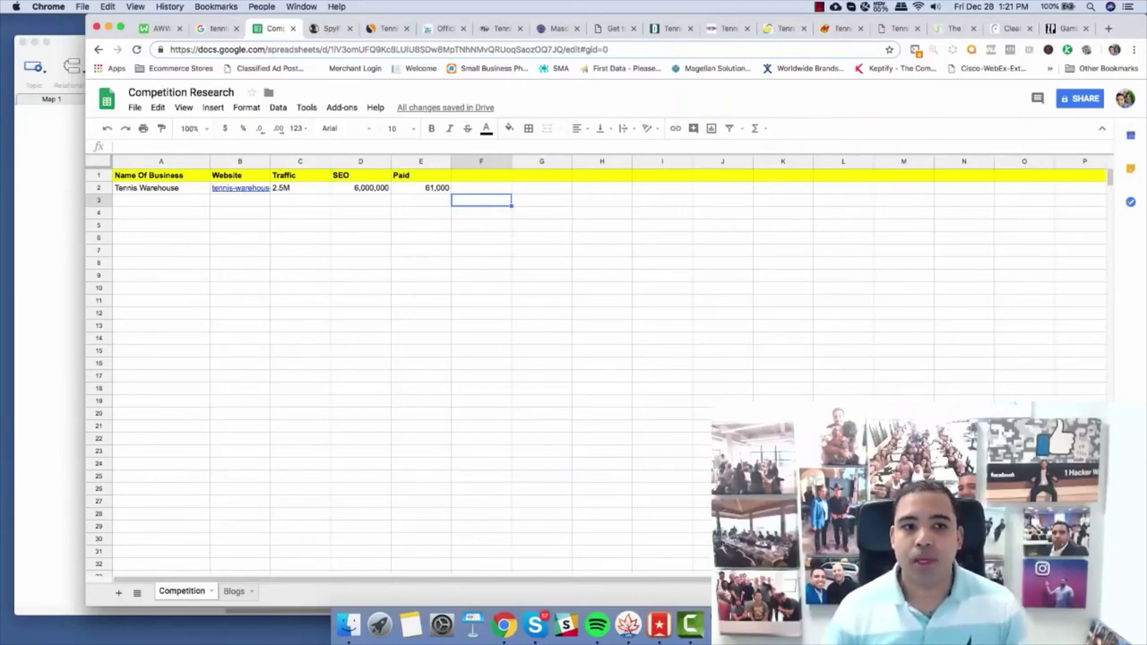
Open the spreadsheet's Blogs sheet, copy the ATP Tour homepage's web address from the browser, and return to the sheet.
{"action": "left_click", "coordinate": [234, 591]}
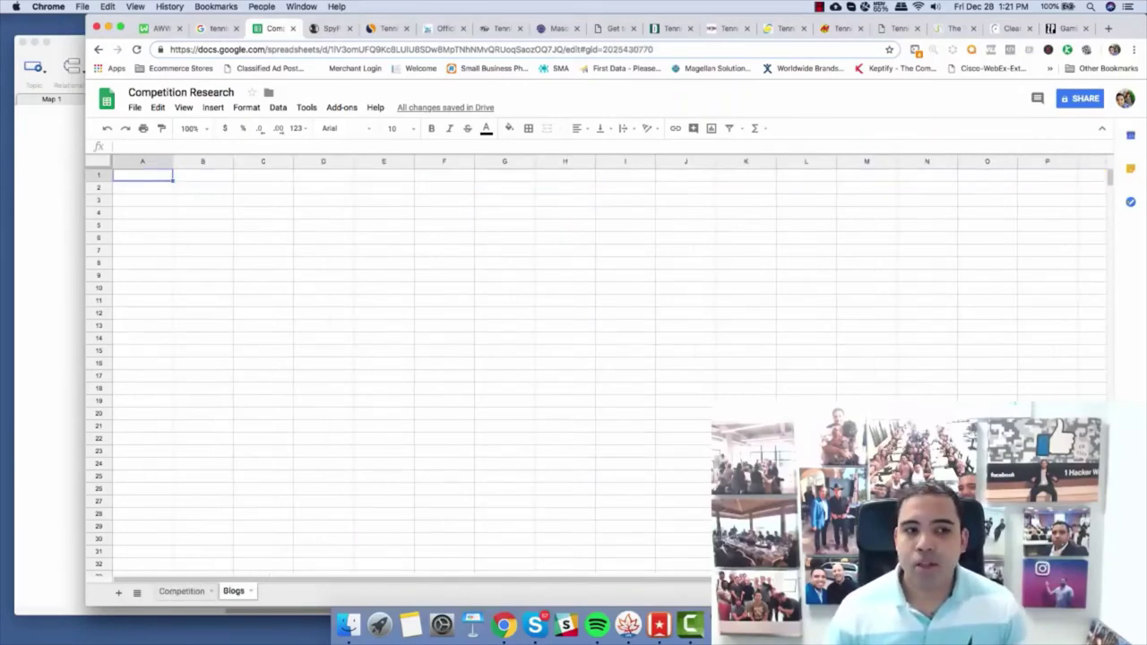
{"action": "key", "text": "ctrl+Tab"}
{"action": "key", "text": "ctrl+Tab"}
{"action": "key", "text": "ctrl+Tab"}
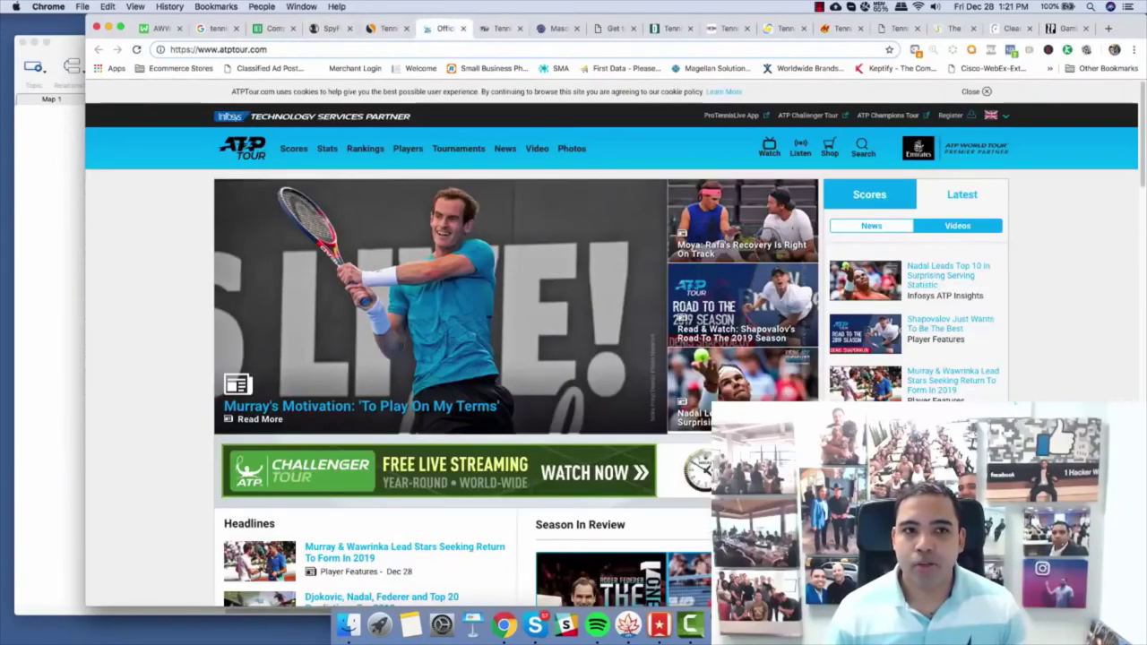
{"action": "key", "text": "ctrl+shift+Tab"}
{"action": "key", "text": "ctrl+shift+Tab"}
{"action": "key", "text": "ctrl+shift+Tab"}
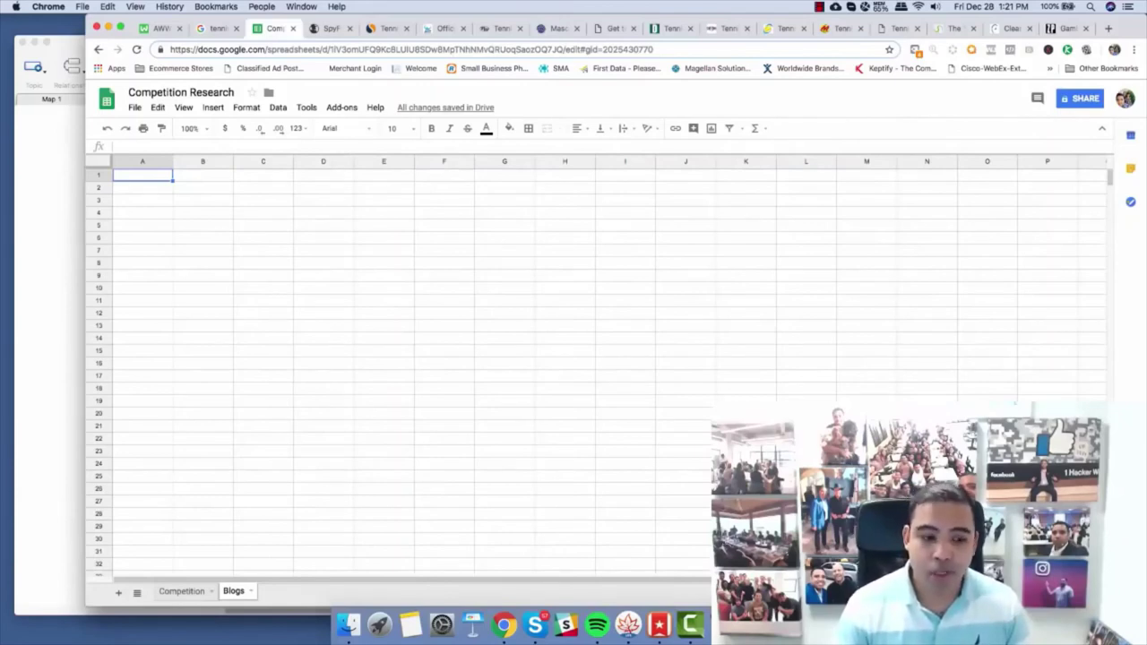
Enter the column headers Blog Name, Website, Traffic, SEO and Paid in cells A1 to E1 of the Blogs sheet.
{"action": "type", "text": "Blo"}
{"action": "key", "text": "BackSpace"}
{"action": "key", "text": "BackSpace"}
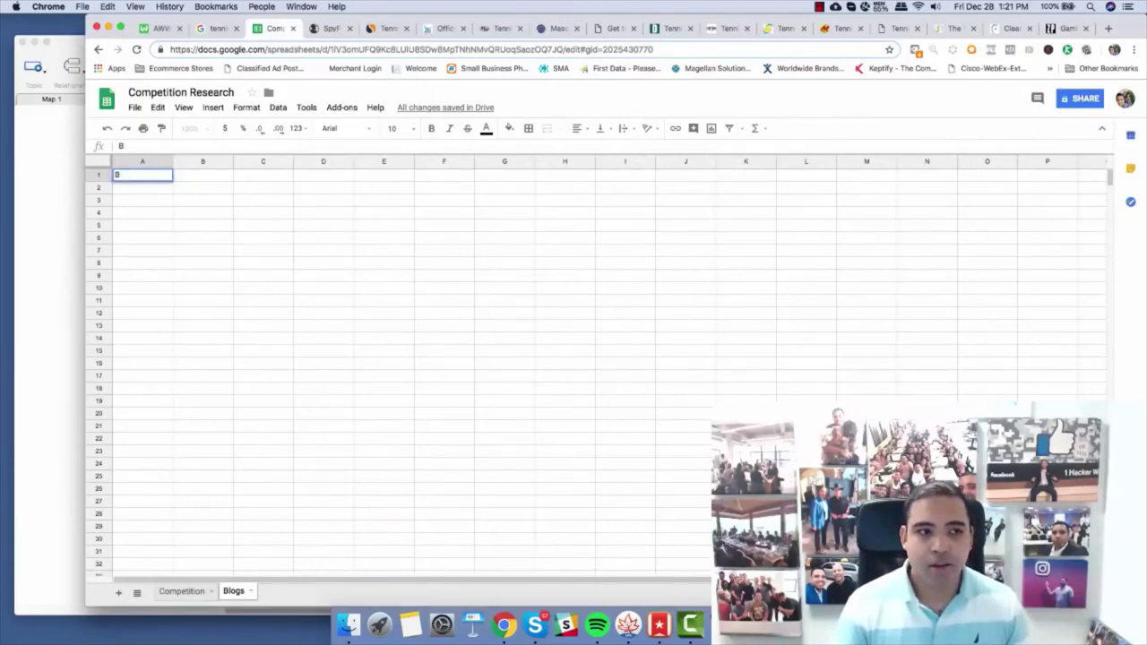
{"action": "type", "text": "log Name"}
{"action": "key", "text": "Tab"}
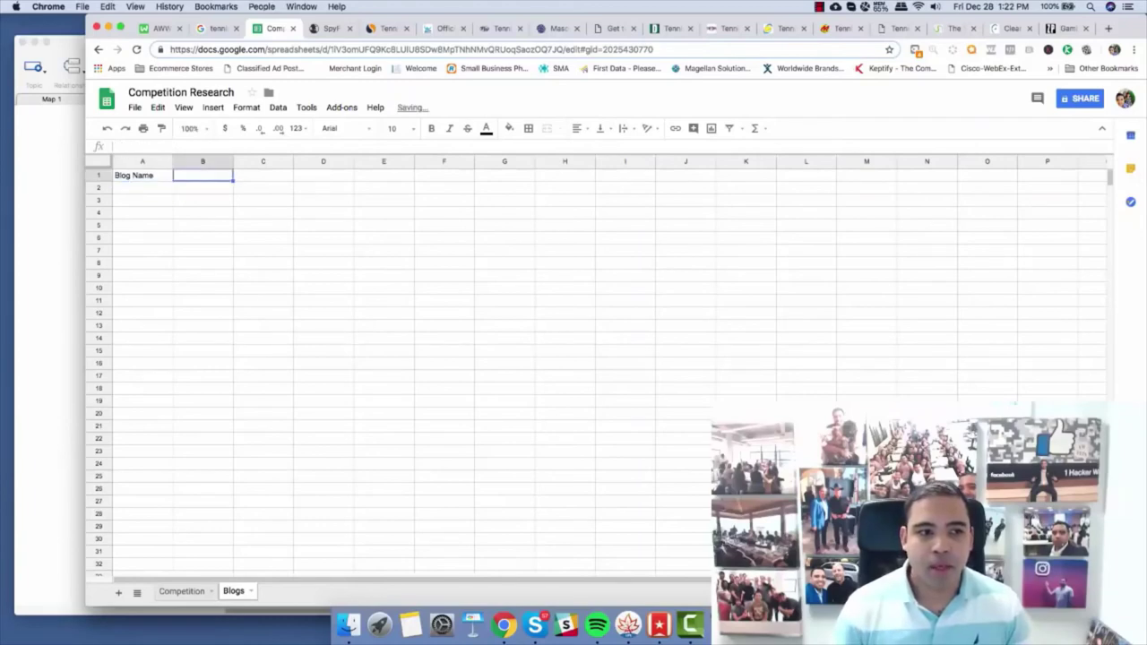
{"action": "type", "text": "Website"}
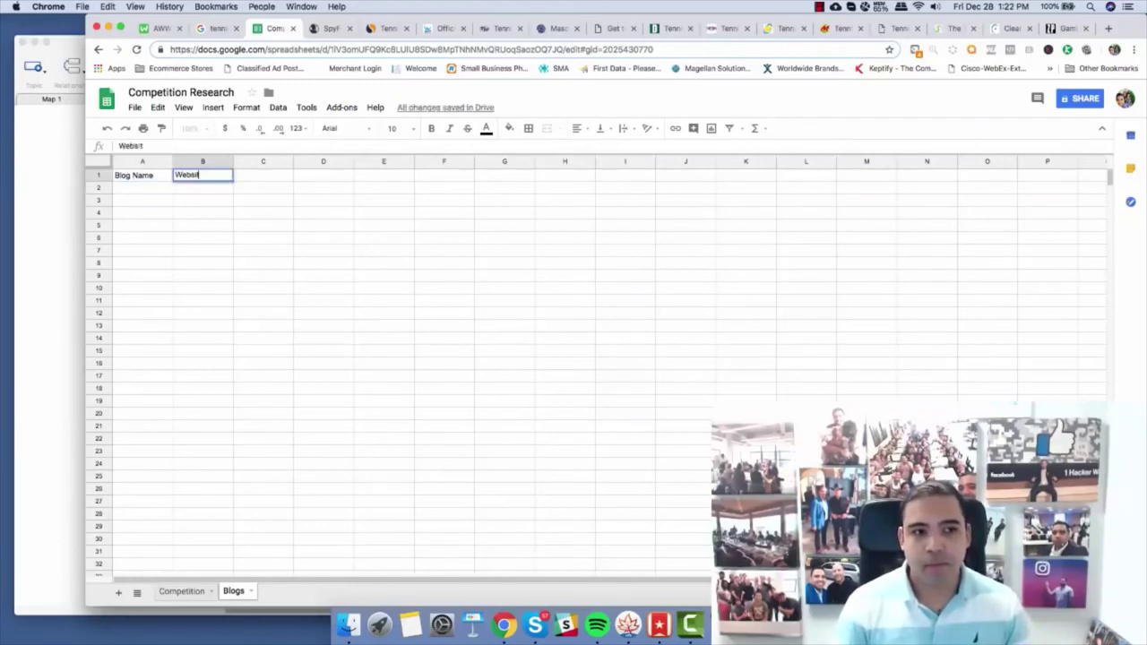
{"action": "key", "text": "Tab"}
{"action": "type", "text": "Traffic"}
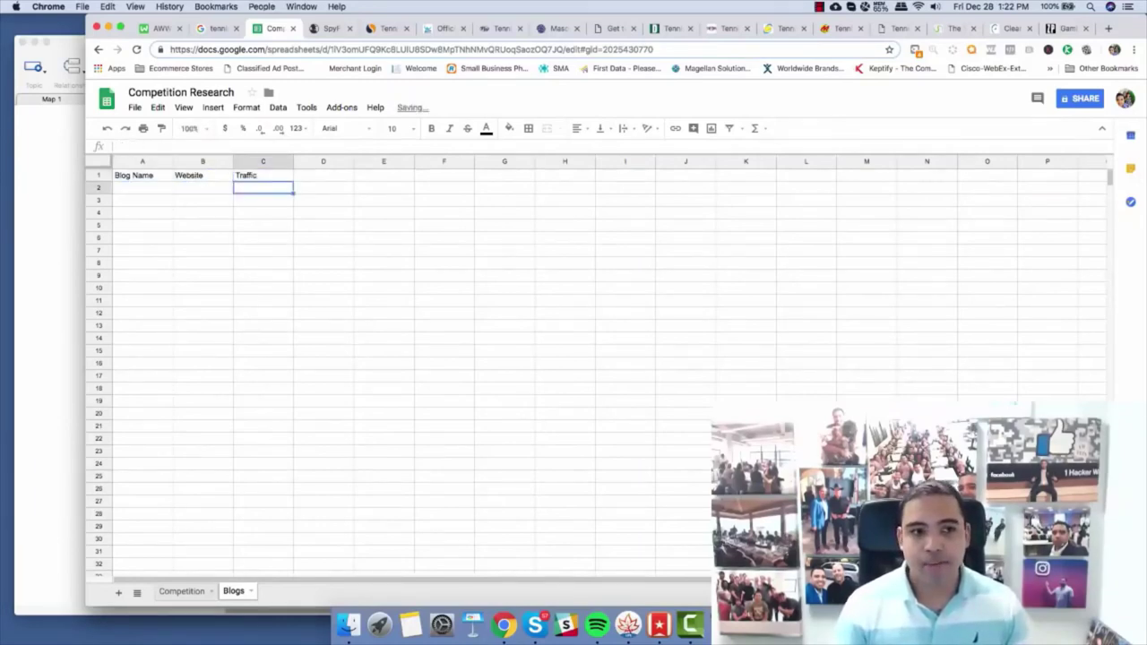
{"action": "key", "text": "Tab"}
{"action": "type", "text": "SEO"}
{"action": "key", "text": "Tab"}
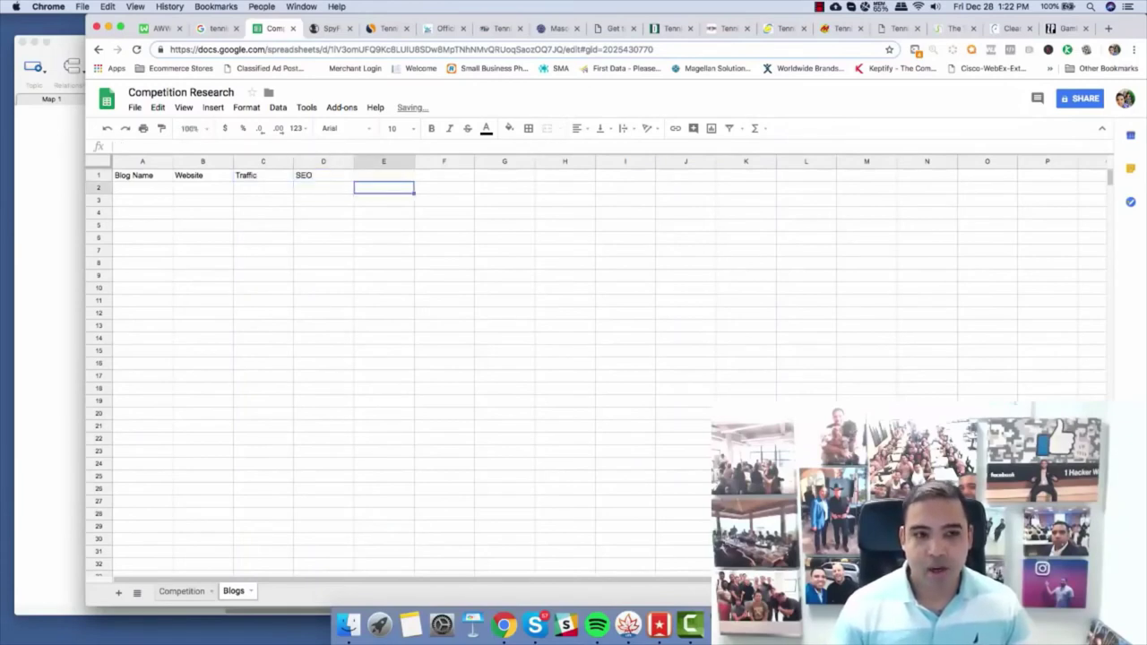
{"action": "type", "text": "Paid"}
{"action": "key", "text": "Return"}
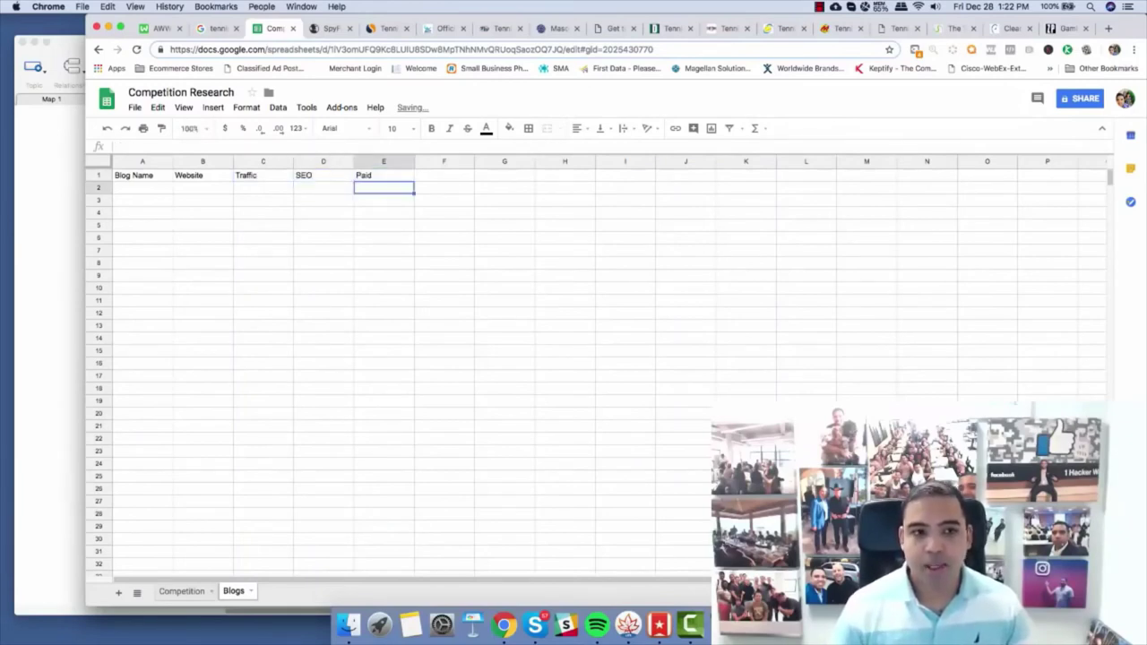
Fill the Blogs sheet's header row 1 with yellow and make its text bold.
{"action": "left_click", "coordinate": [98, 176]}
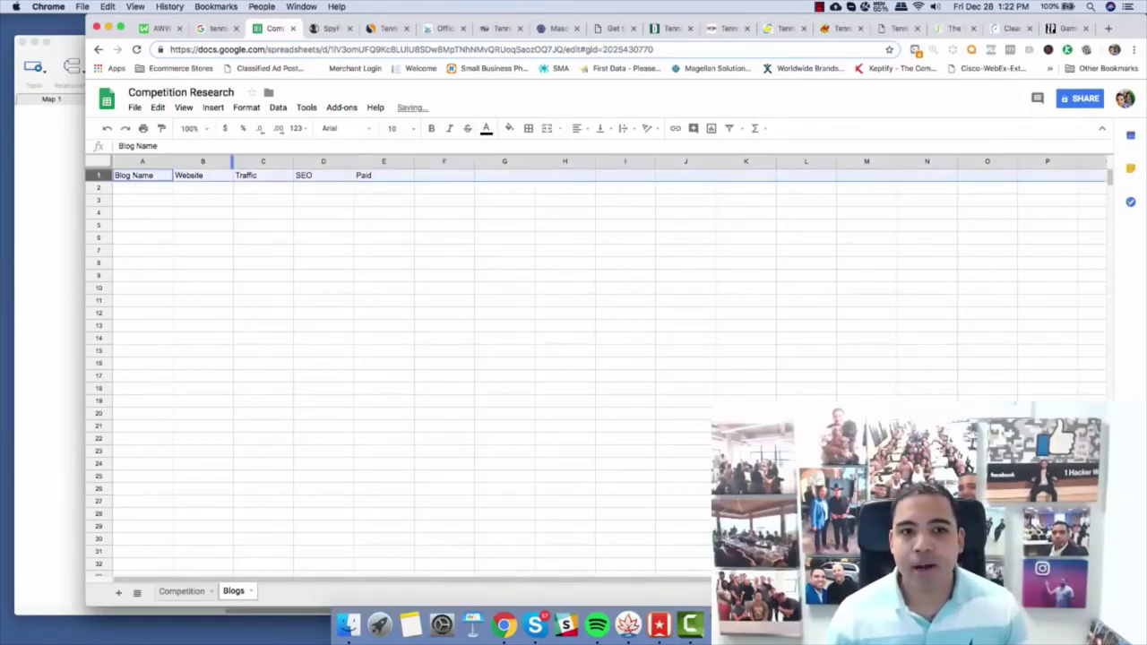
{"action": "left_click", "coordinate": [509, 128]}
{"action": "left_click", "coordinate": [547, 181]}
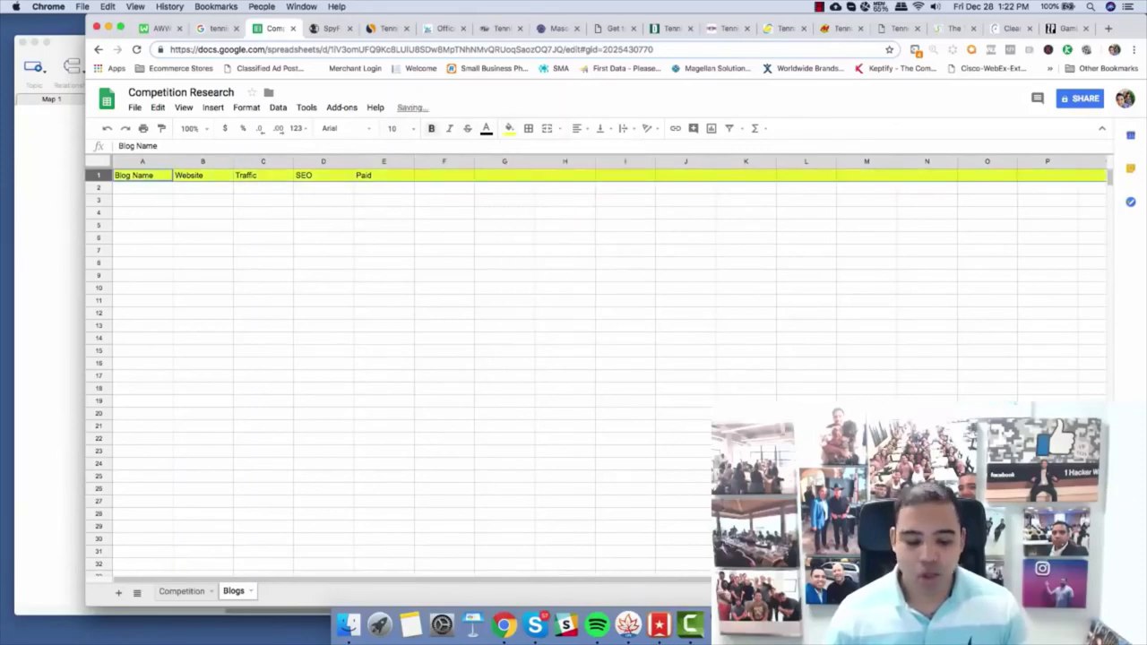
{"action": "left_click", "coordinate": [431, 129]}
{"action": "left_click", "coordinate": [142, 188]}
{"action": "left_click", "coordinate": [143, 163]}
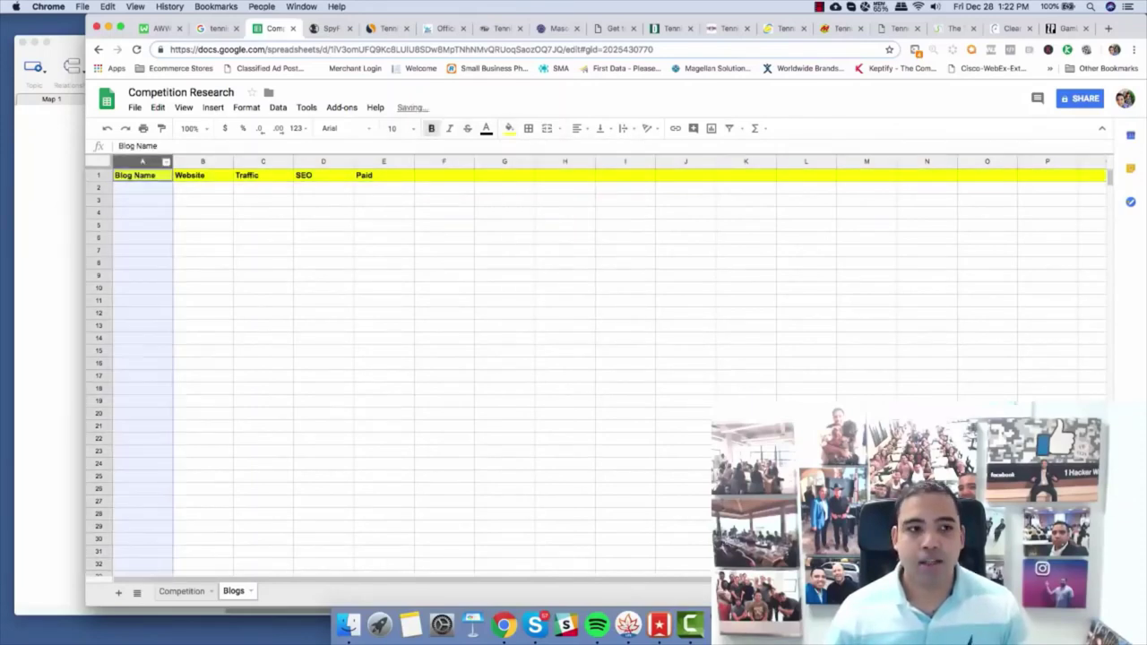
{"action": "left_click", "coordinate": [203, 200]}
{"action": "left_click", "coordinate": [143, 188]}
{"action": "left_click", "coordinate": [203, 188]}
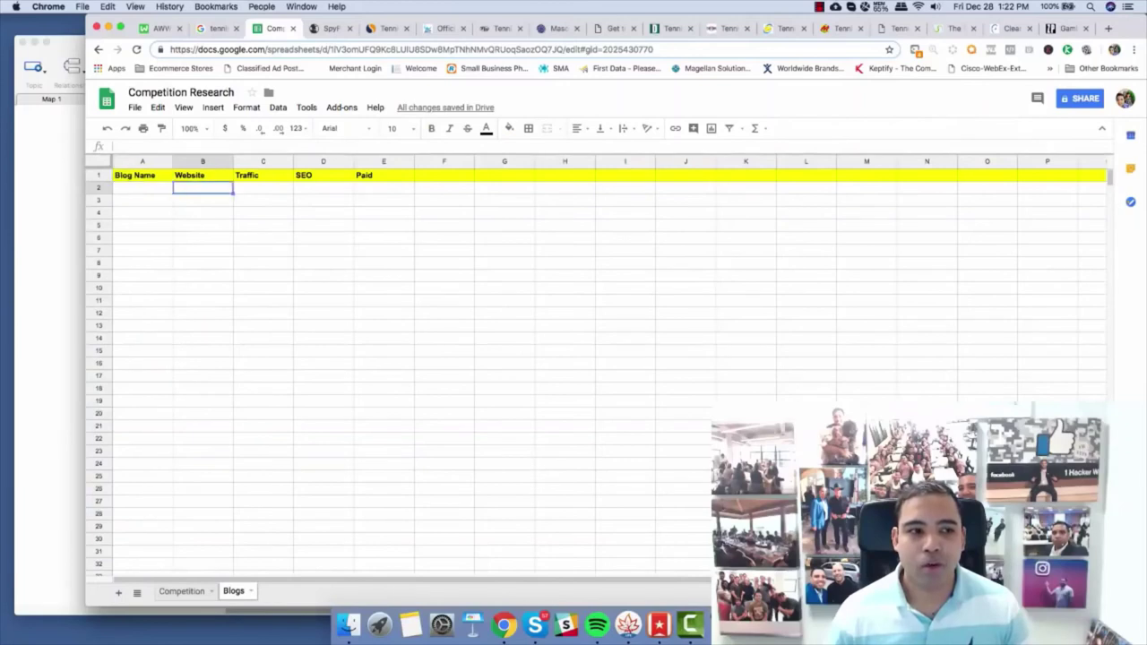
{"action": "type", "text": "https://www.atptour.com/"}
{"action": "left_click", "coordinate": [324, 213]}
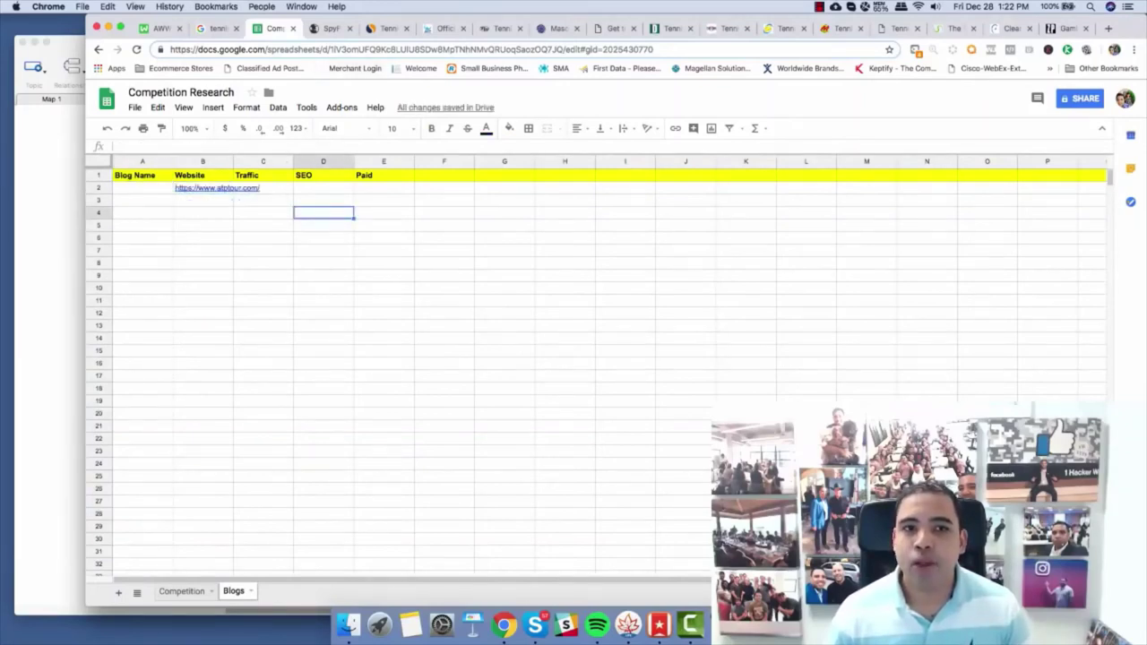
{"action": "left_click", "coordinate": [384, 275]}
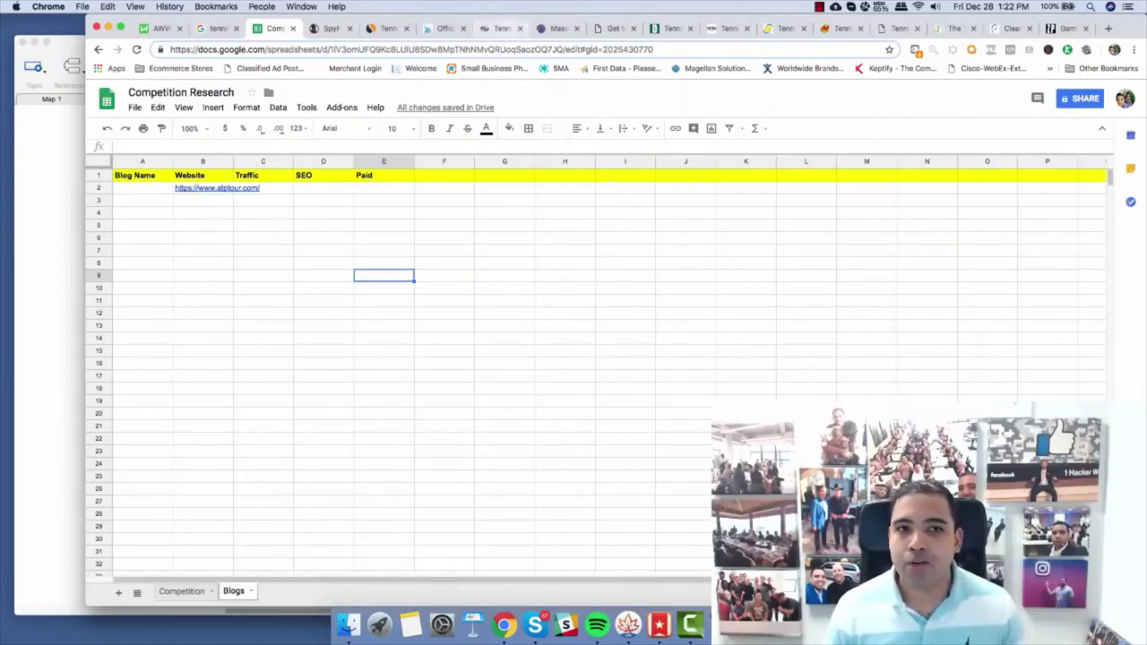
Return to the ATP Tour website and look over the content on its homepage.
{"action": "left_click", "coordinate": [501, 29]}
{"action": "left_click", "coordinate": [558, 29]}
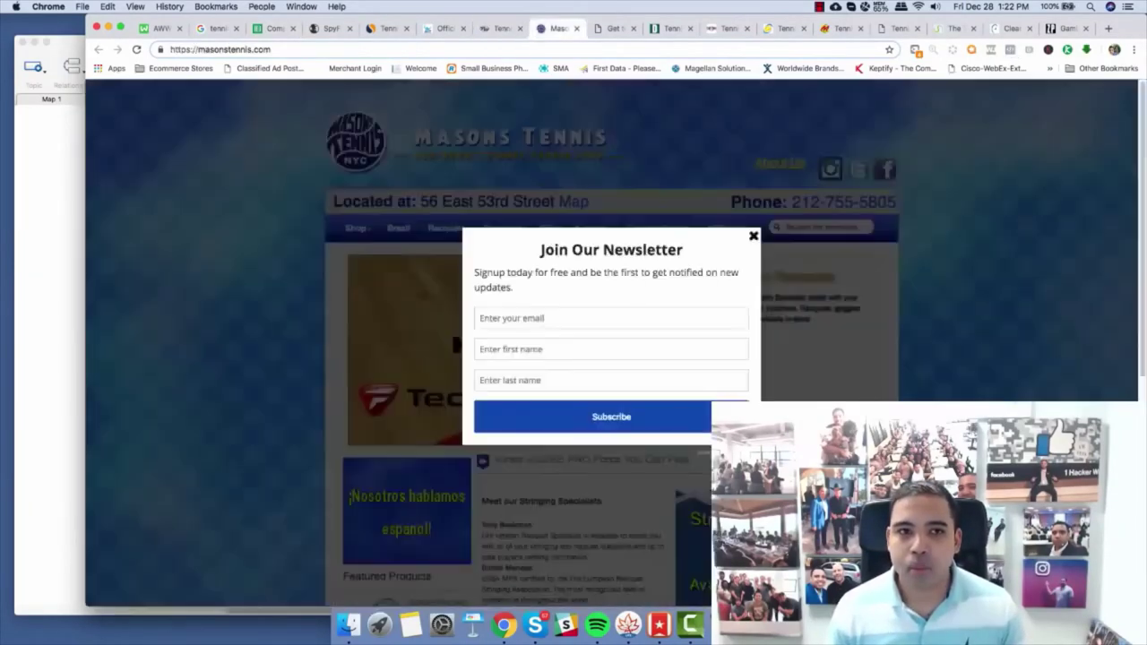
{"action": "left_click", "coordinate": [444, 29]}
{"action": "scroll", "coordinate": [515, 359], "scroll_direction": "down", "scroll_amount": 8}
{"action": "scroll", "coordinate": [516, 385], "scroll_direction": "down", "scroll_amount": 8}
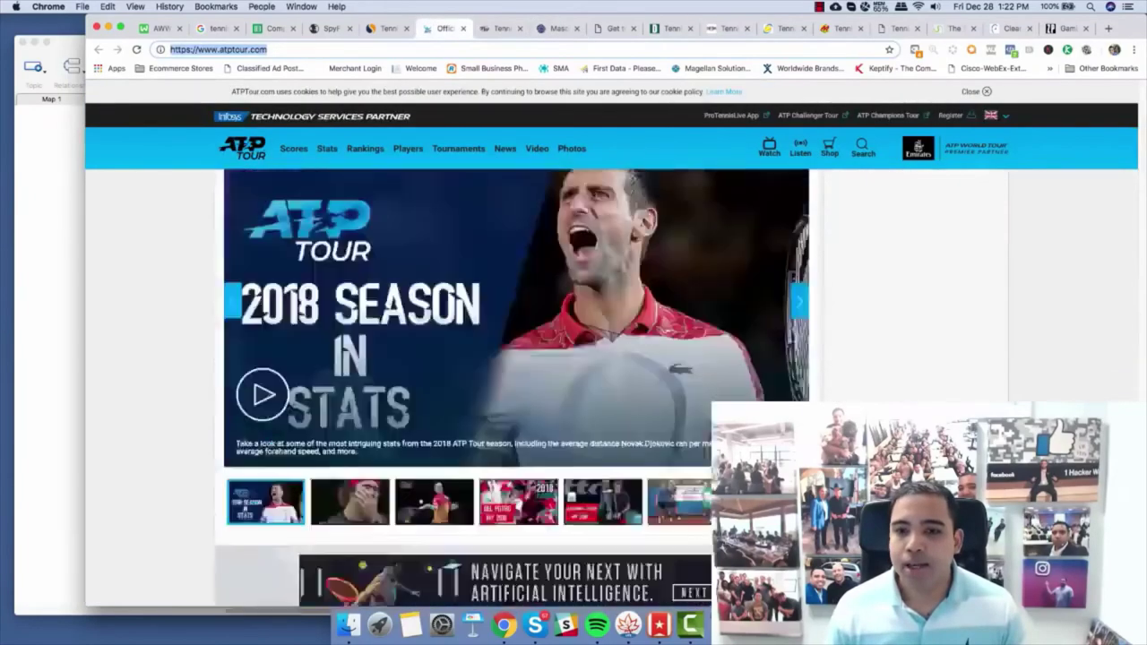
{"action": "scroll", "coordinate": [516, 385], "scroll_direction": "up", "scroll_amount": 16}
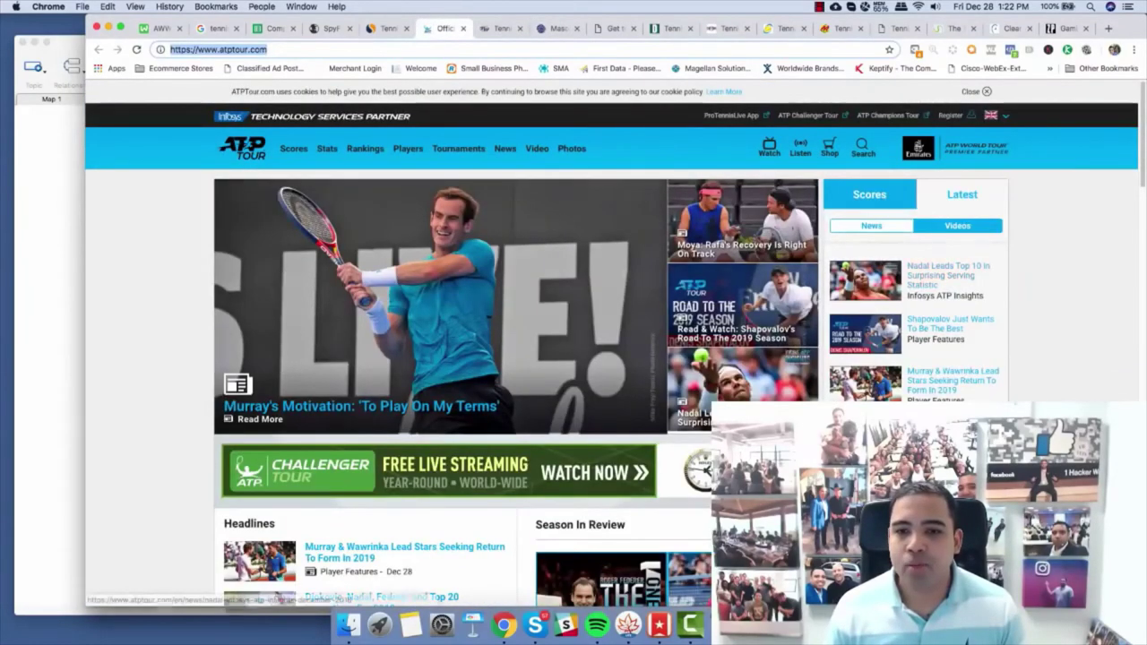
Open the ATP Tour article "Nadal Leads Top 10 In Surprising Serving Statistic" and examine its content, comments area and page footer.
{"action": "left_click", "coordinate": [948, 275]}
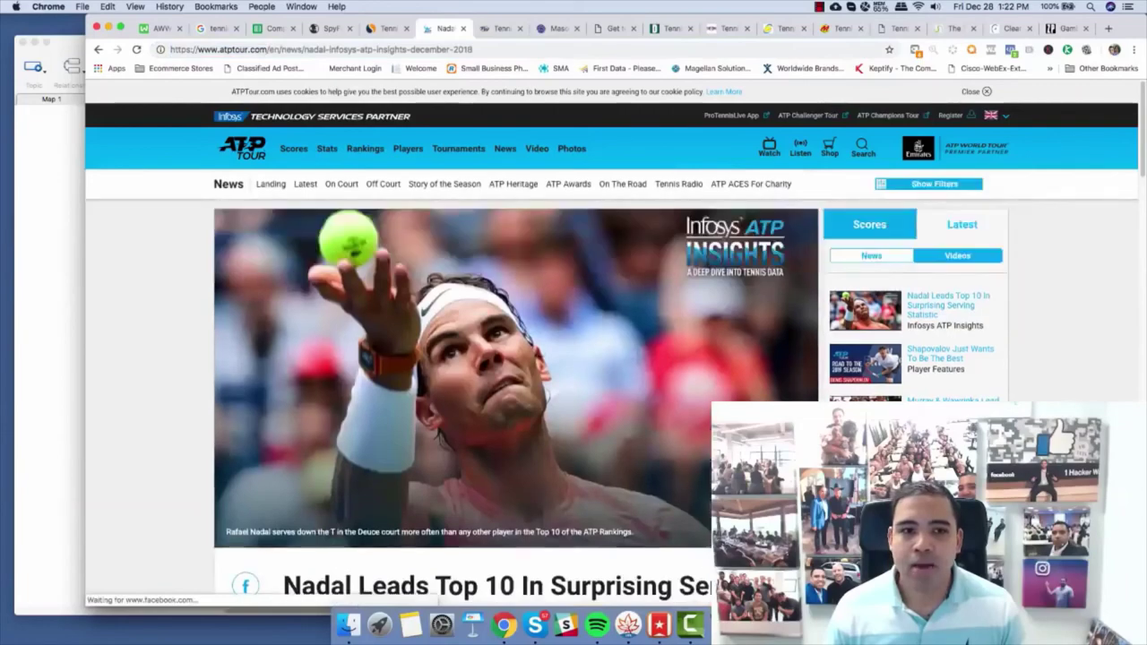
{"action": "scroll", "coordinate": [516, 385], "scroll_direction": "down", "scroll_amount": 6}
{"action": "scroll", "coordinate": [242, 145], "scroll_direction": "down", "scroll_amount": 20}
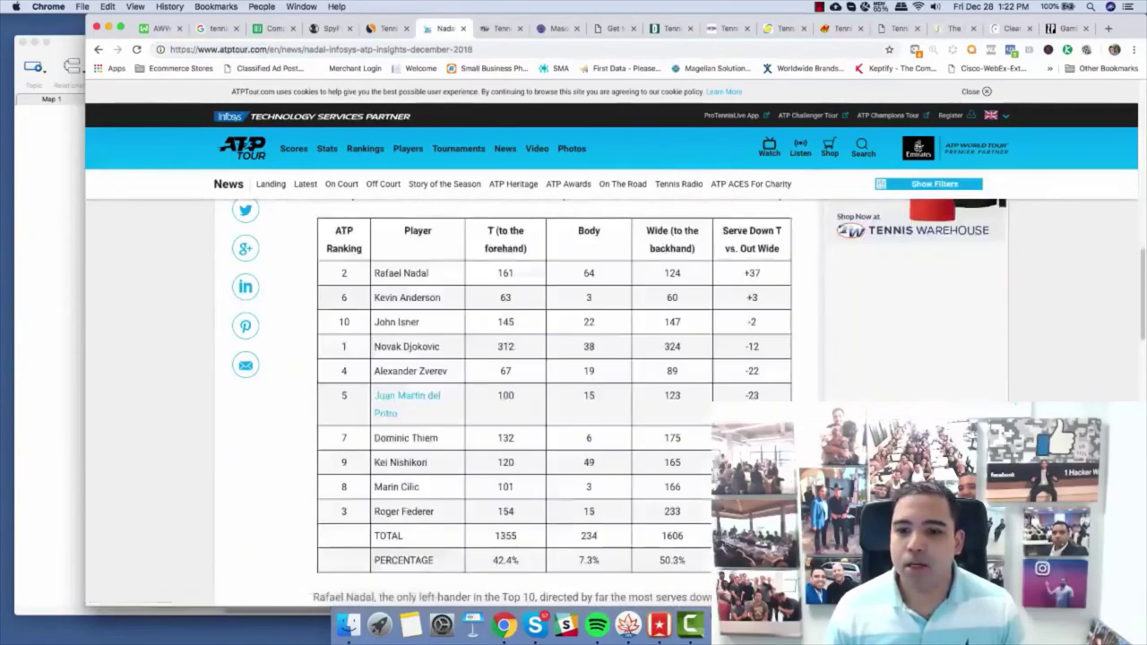
{"action": "scroll", "coordinate": [242, 145], "scroll_direction": "up", "scroll_amount": 6}
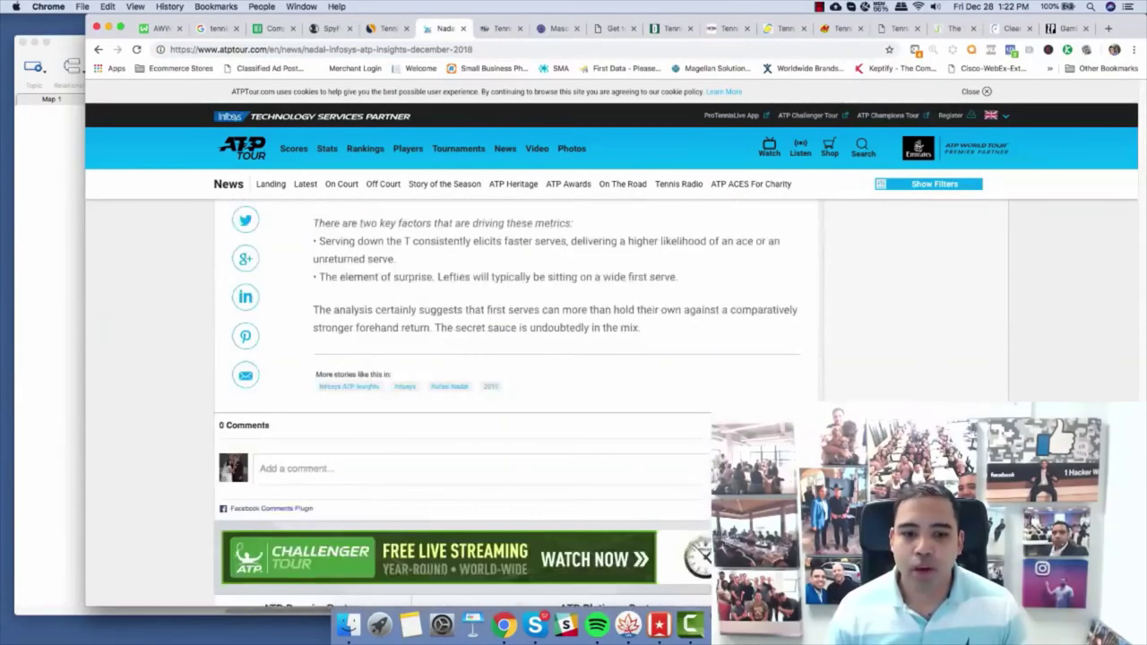
{"action": "scroll", "coordinate": [242, 145], "scroll_direction": "down", "scroll_amount": 2}
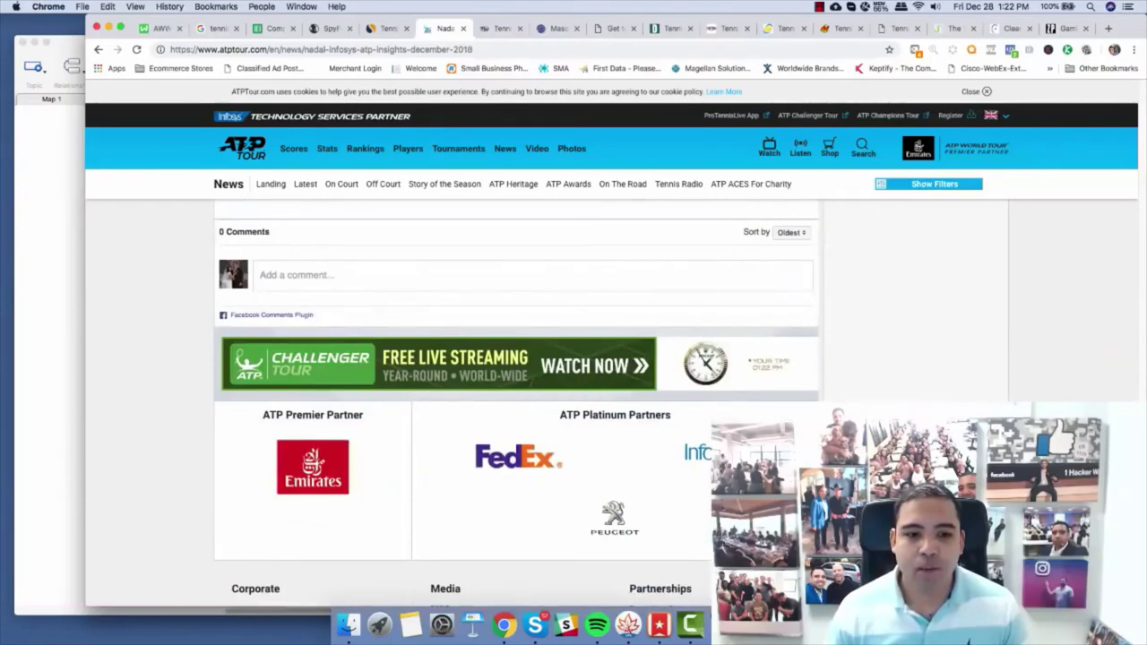
{"action": "scroll", "coordinate": [242, 145], "scroll_direction": "down", "scroll_amount": 1}
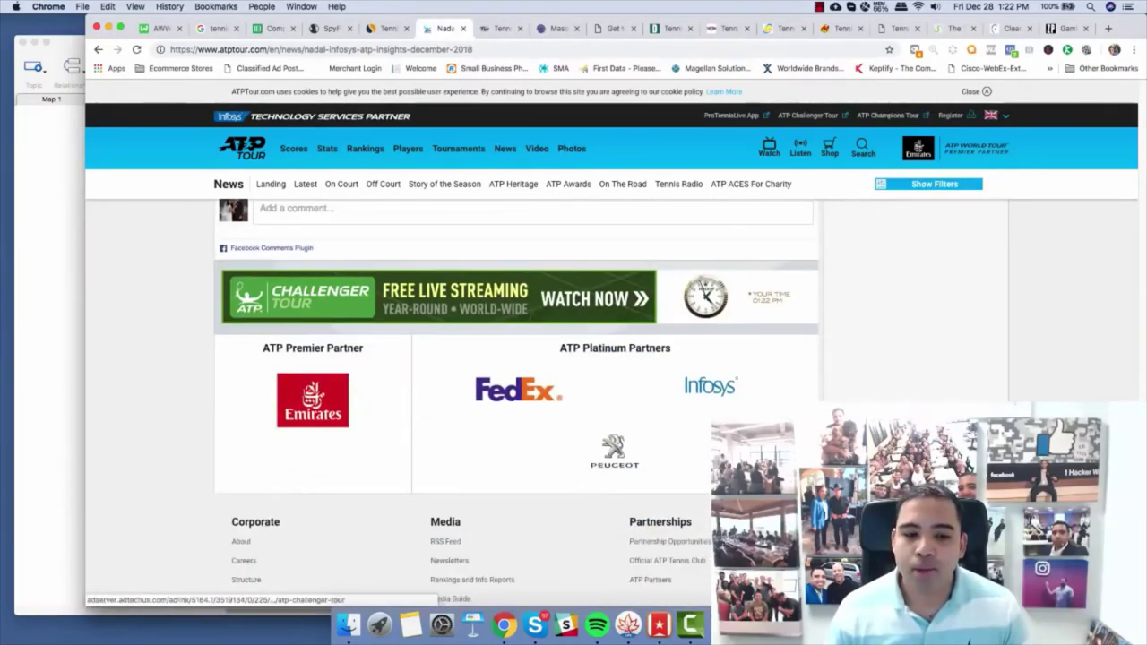
{"action": "scroll", "coordinate": [241, 145], "scroll_direction": "down", "scroll_amount": 3}
{"action": "scroll", "coordinate": [242, 145], "scroll_direction": "up", "scroll_amount": 15}
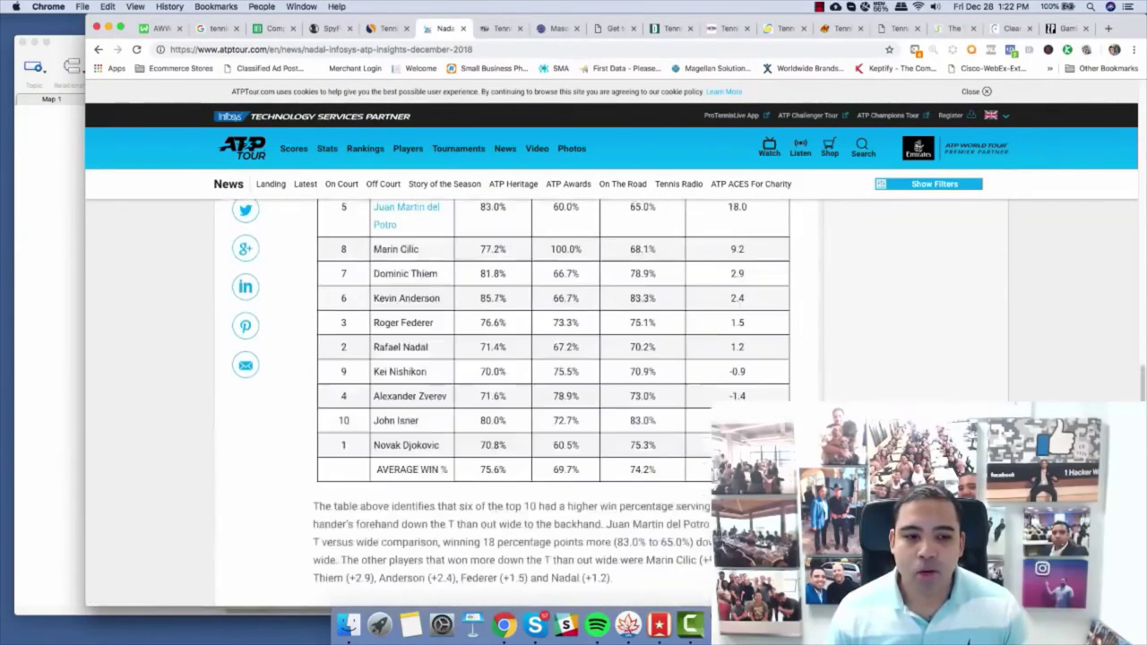
{"action": "scroll", "coordinate": [242, 145], "scroll_direction": "up", "scroll_amount": 8}
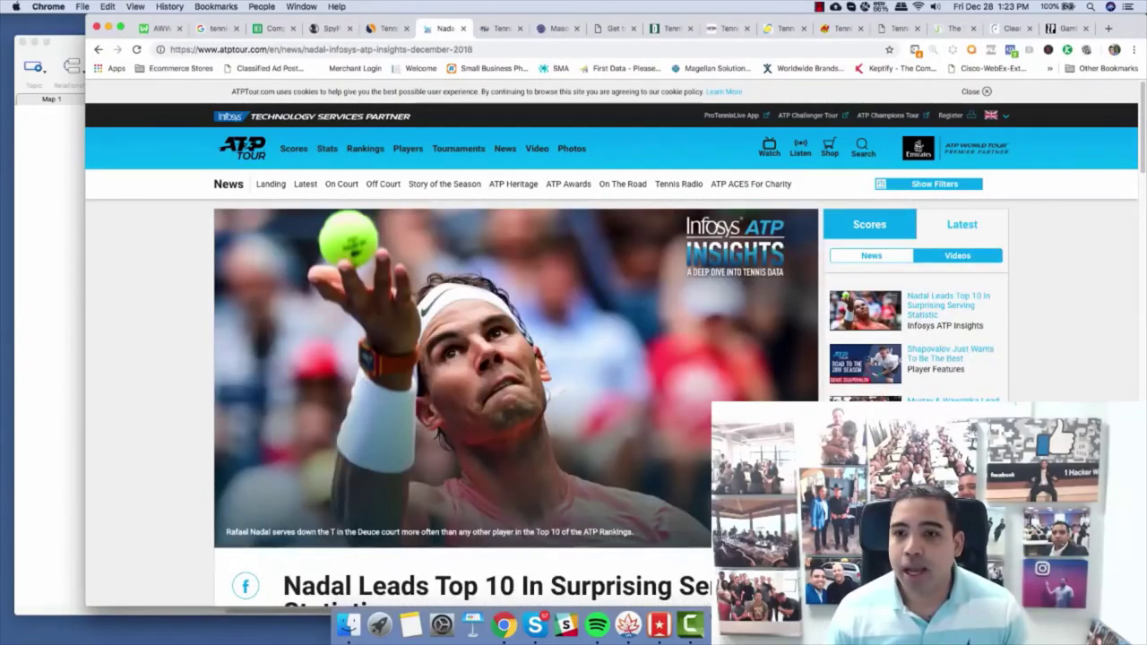
{"action": "scroll", "coordinate": [242, 146], "scroll_direction": "down", "scroll_amount": 10}
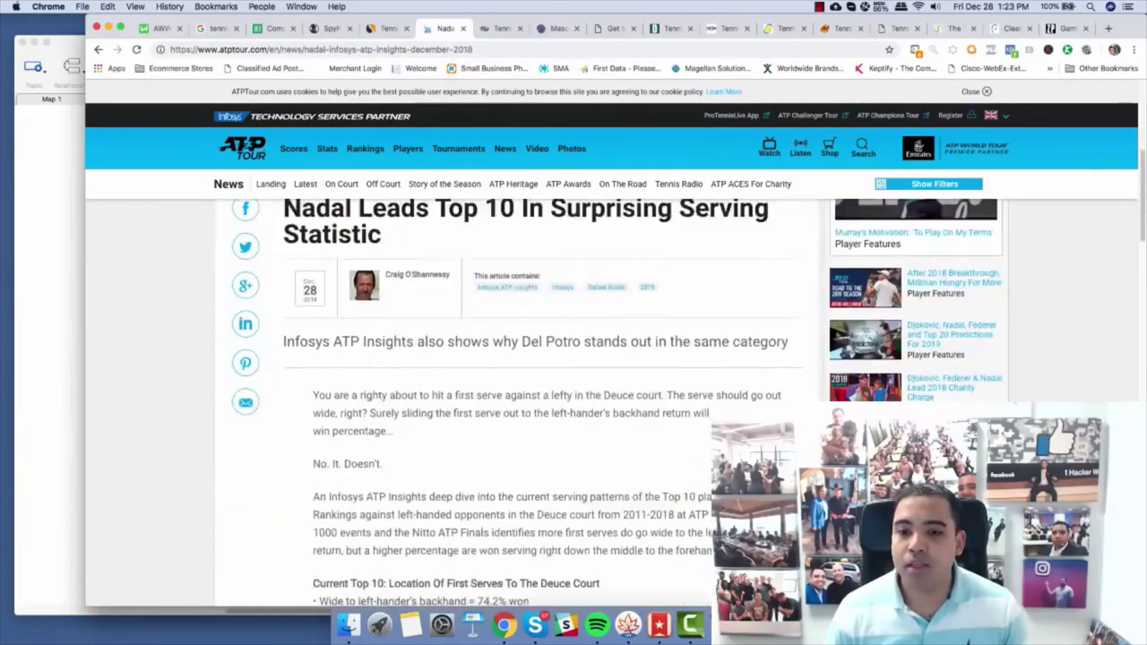
Return to the Blogs sheet of the Competition Research spreadsheet and look over its columns and the empty website rows.
{"action": "scroll", "coordinate": [242, 145], "scroll_direction": "up", "scroll_amount": 10}
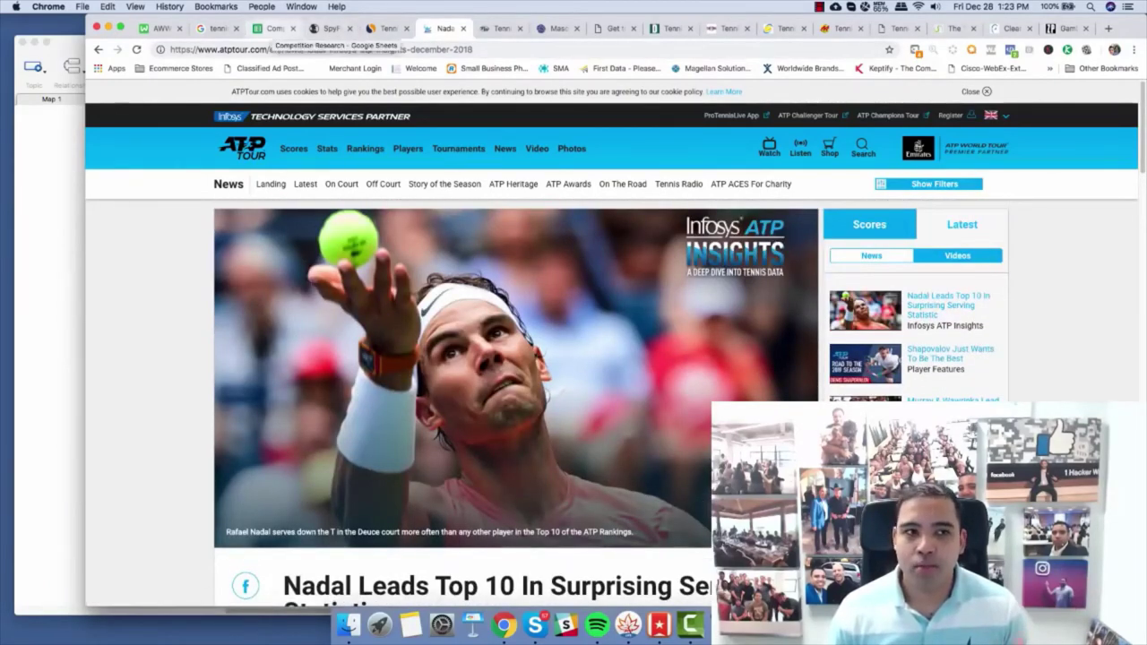
{"action": "left_click", "coordinate": [274, 29]}
{"action": "left_click", "coordinate": [384, 226]}
{"action": "left_click", "coordinate": [384, 188]}
{"action": "left_click", "coordinate": [504, 188]}
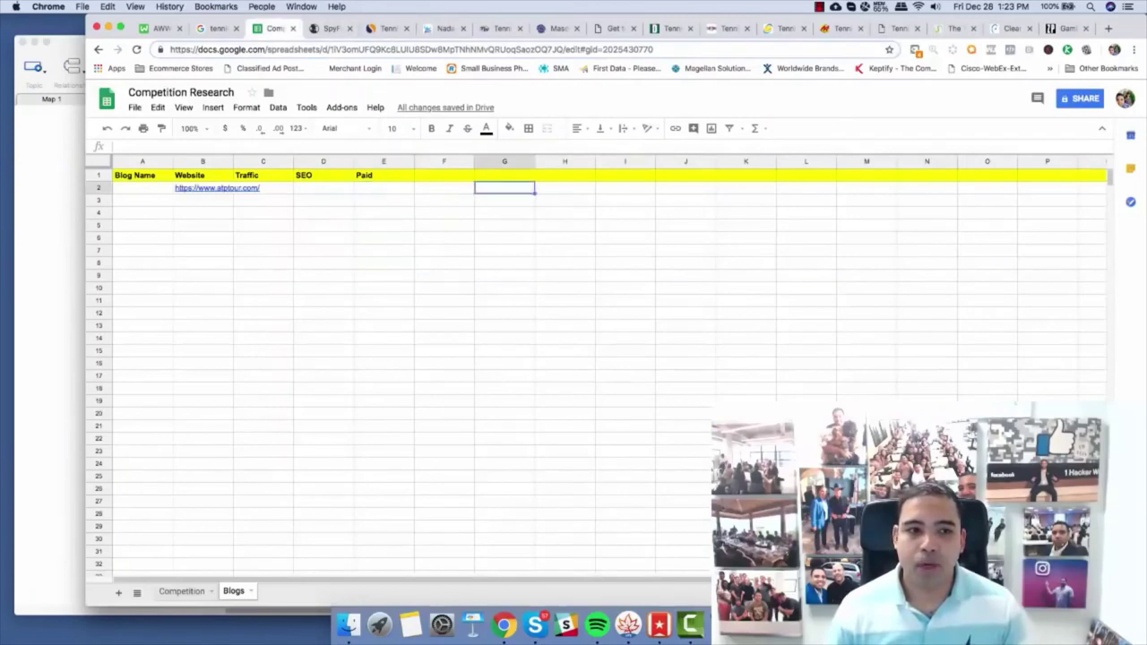
{"action": "left_click", "coordinate": [625, 213]}
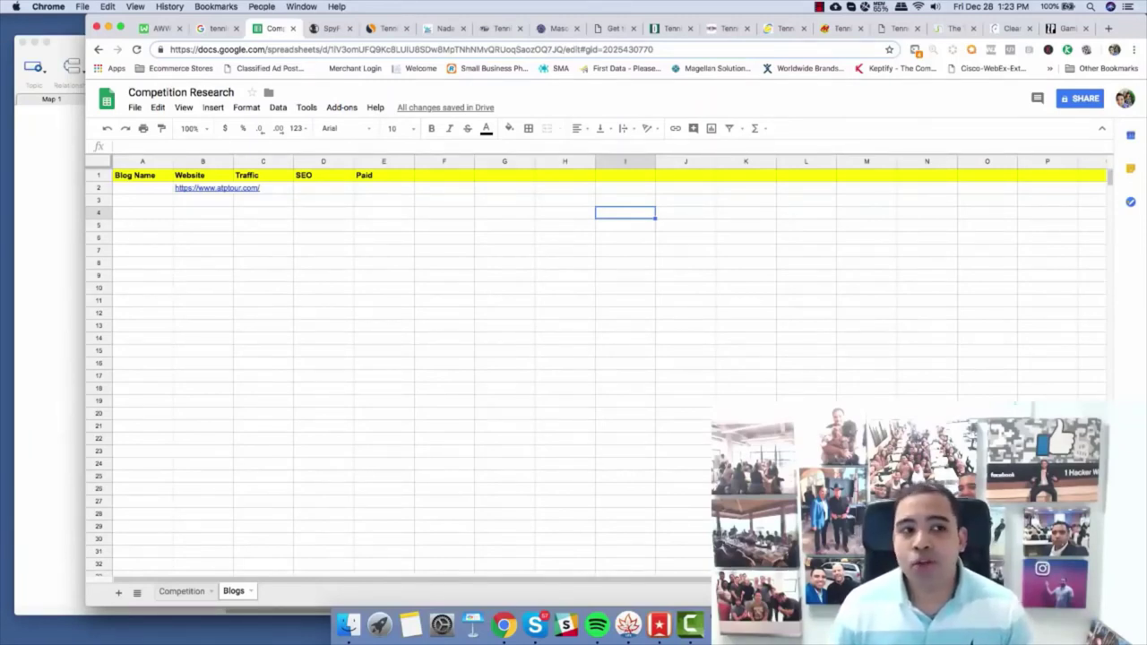
{"action": "left_click", "coordinate": [263, 225]}
{"action": "left_click", "coordinate": [210, 213]}
{"action": "left_click", "coordinate": [206, 201]}
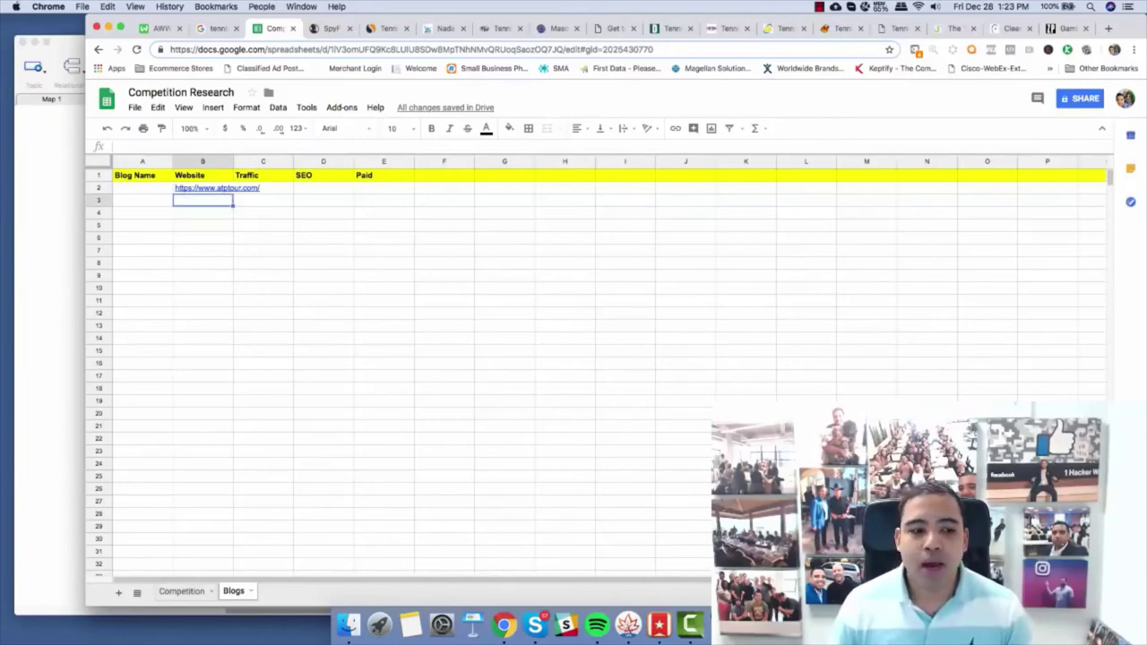
{"action": "left_click", "coordinate": [182, 591]}
{"action": "left_click", "coordinate": [161, 200]}
{"action": "left_click_drag", "start_coordinate": [161, 188], "coordinate": [489, 551]}
{"action": "left_click", "coordinate": [482, 539]}
{"action": "left_click", "coordinate": [501, 29]}
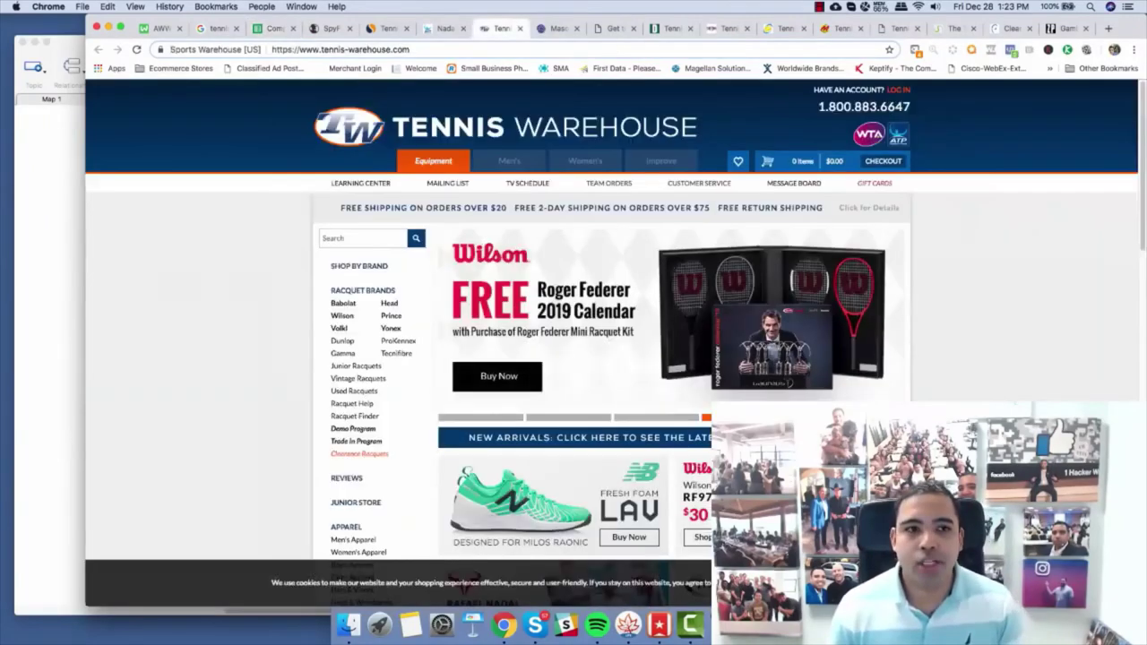
{"action": "left_click", "coordinate": [559, 29]}
{"action": "left_click", "coordinate": [269, 50]}
{"action": "key", "text": "super+c"}
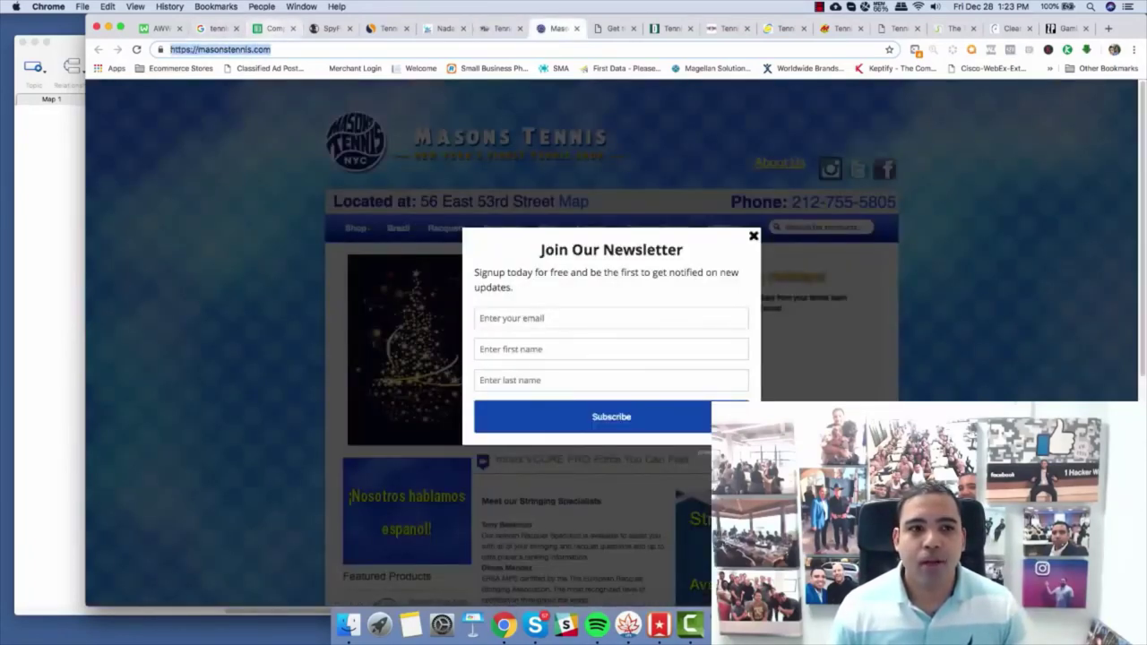
{"action": "left_click", "coordinate": [273, 28]}
{"action": "left_click", "coordinate": [241, 200]}
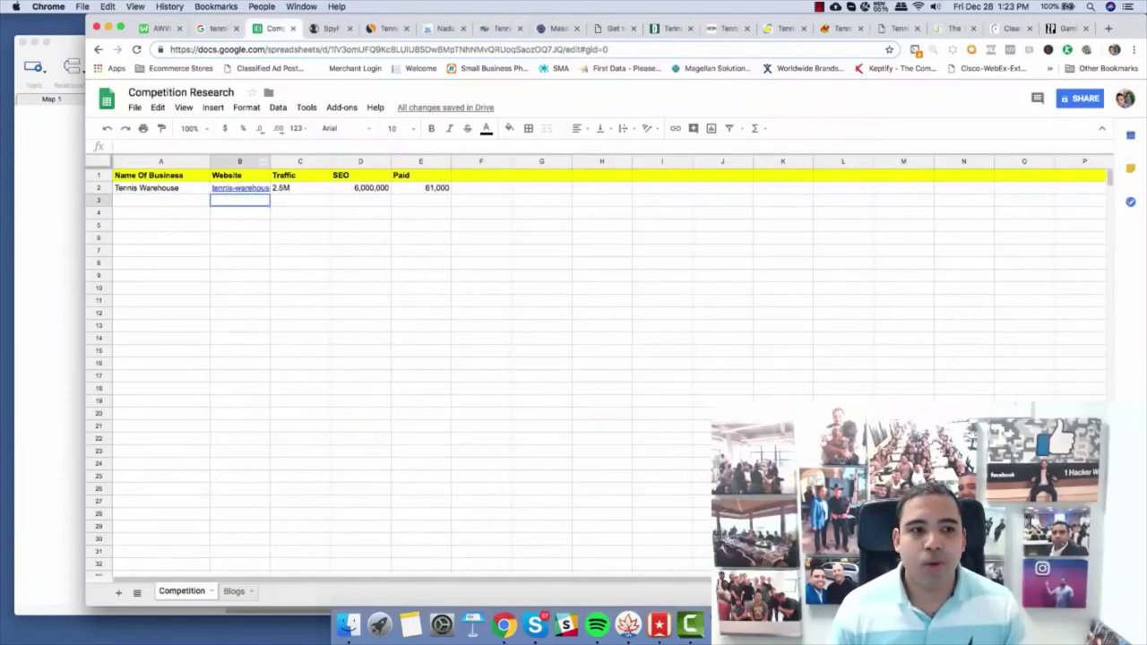
{"action": "key", "text": "super+v"}
{"action": "left_click", "coordinate": [612, 28]}
{"action": "key", "text": "super+l"}
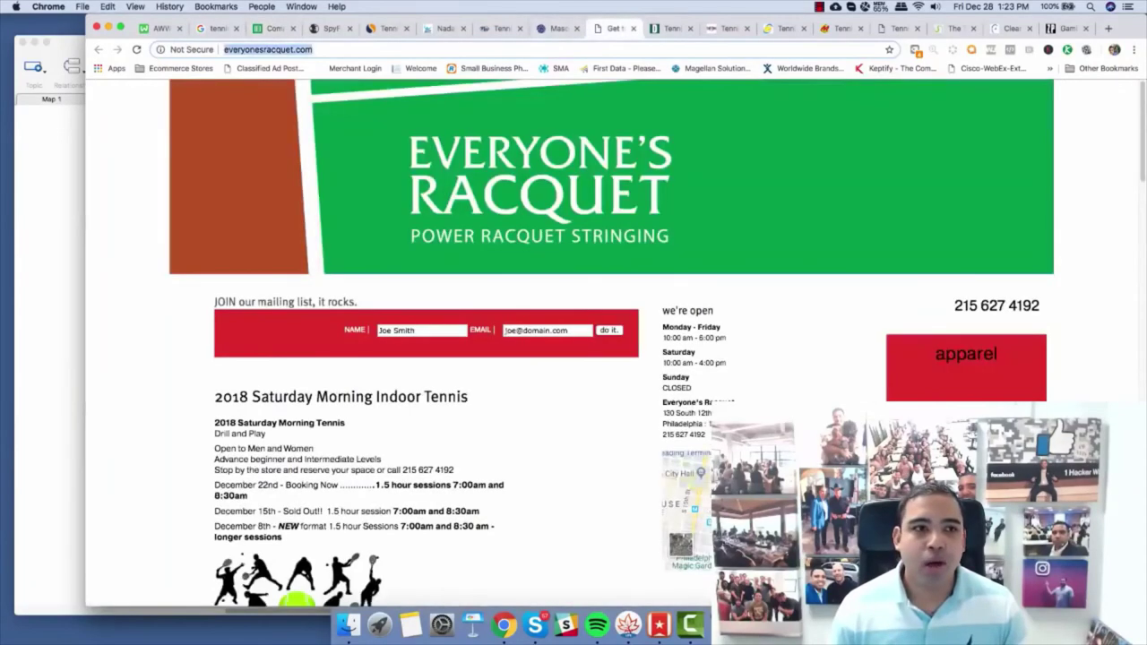
{"action": "key", "text": "super+c"}
{"action": "left_click", "coordinate": [273, 28]}
{"action": "left_click", "coordinate": [240, 213]}
{"action": "key", "text": "super+v"}
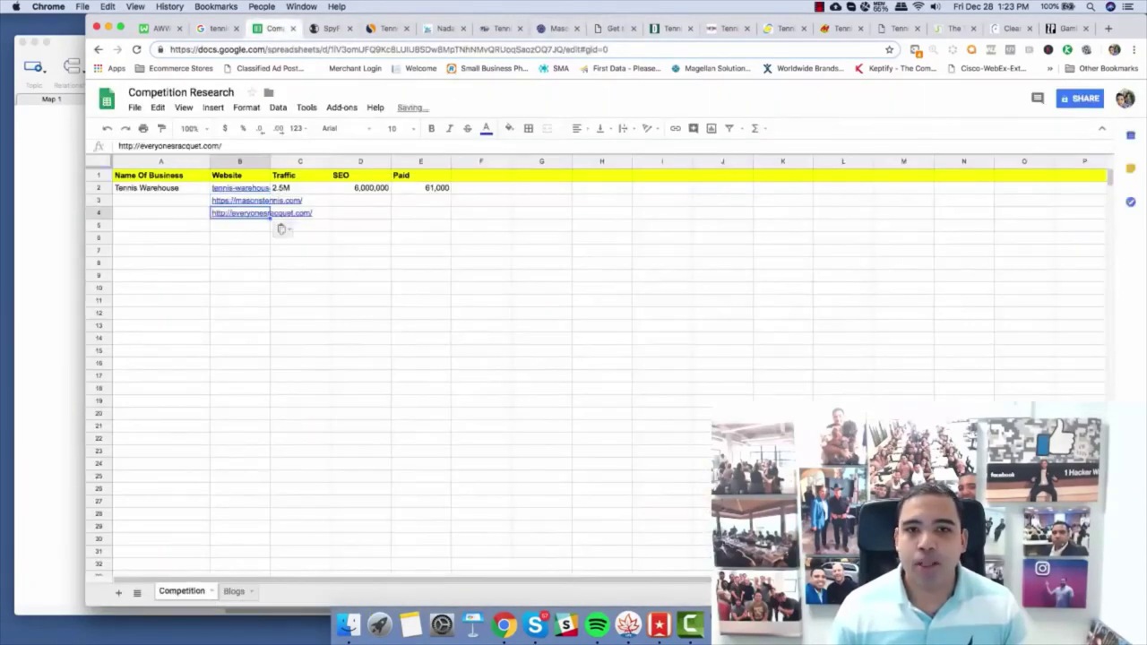
{"action": "left_click", "coordinate": [726, 27]}
{"action": "key", "text": "super+l"}
{"action": "key", "text": "super+c"}
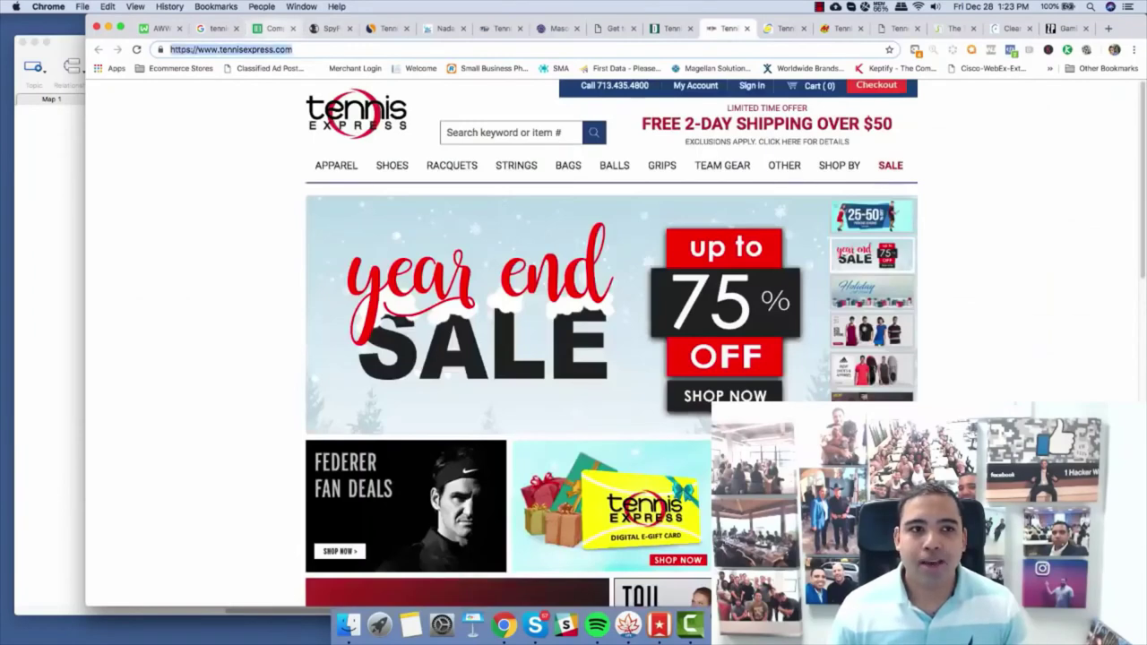
{"action": "left_click", "coordinate": [273, 27]}
{"action": "left_click", "coordinate": [240, 226]}
{"action": "key", "text": "super+v"}
{"action": "left_click", "coordinate": [838, 28]}
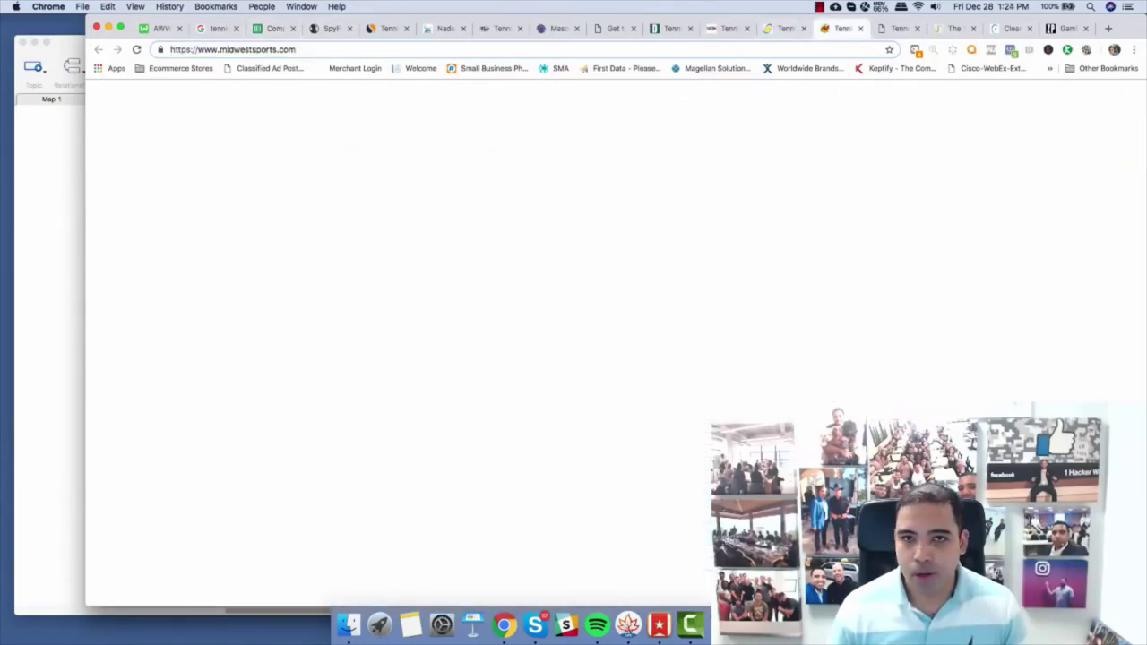
{"action": "key", "text": "super+l"}
{"action": "key", "text": "super+c"}
{"action": "left_click", "coordinate": [273, 27]}
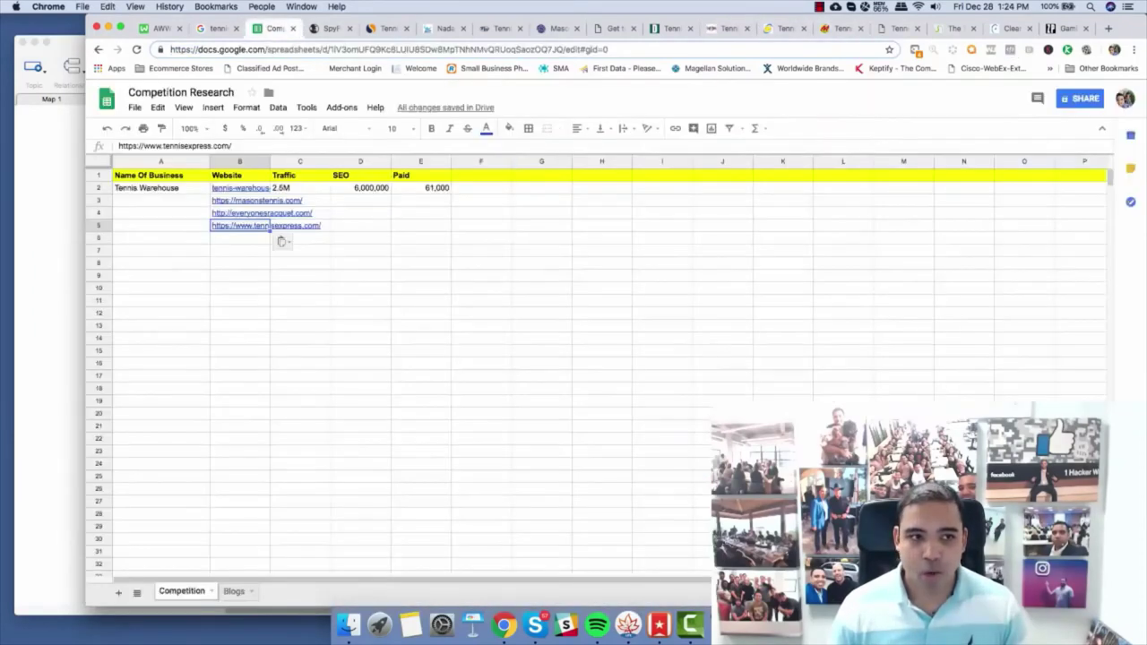
{"action": "left_click", "coordinate": [240, 238]}
{"action": "key", "text": "super+v"}
{"action": "left_click_drag", "start_coordinate": [240, 251], "coordinate": [240, 515]}
{"action": "left_click_drag", "start_coordinate": [422, 401], "coordinate": [482, 363]}
{"action": "left_click", "coordinate": [542, 312]}
{"action": "left_click", "coordinate": [602, 300]}
{"action": "left_click", "coordinate": [602, 275]}
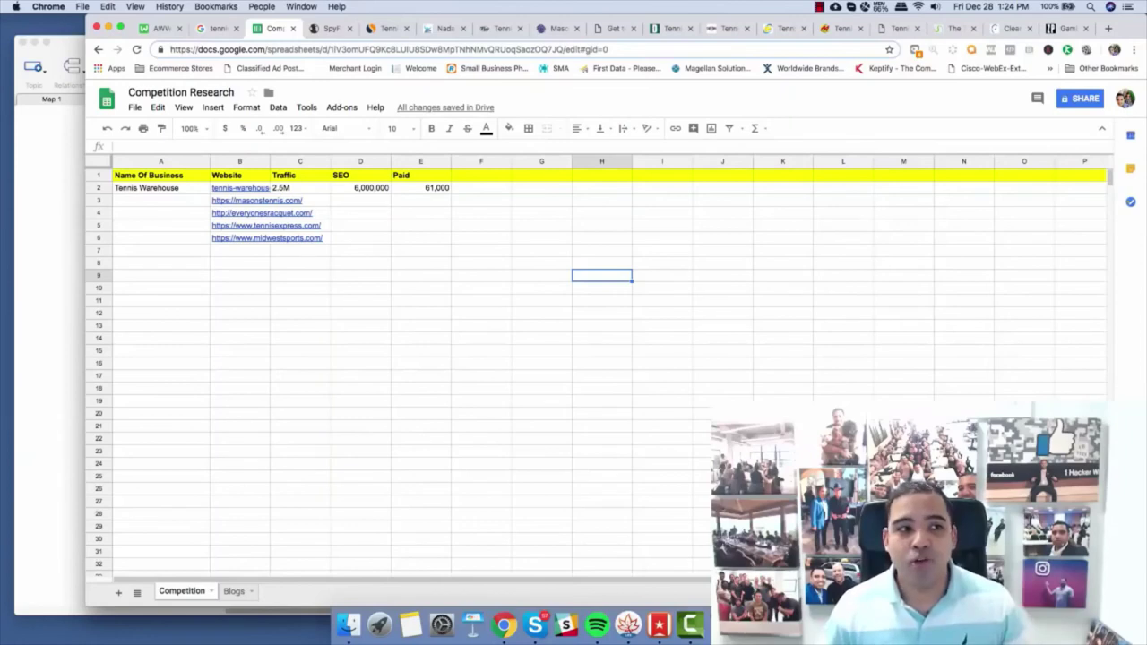
Switch to MindMaple Lite and examine the upper branches of the Virtual Assistant 7-8 Figure Strategy mind map.
{"action": "key", "text": "super+Tab"}
{"action": "scroll", "coordinate": [546, 351], "scroll_direction": "up", "scroll_amount": 5}
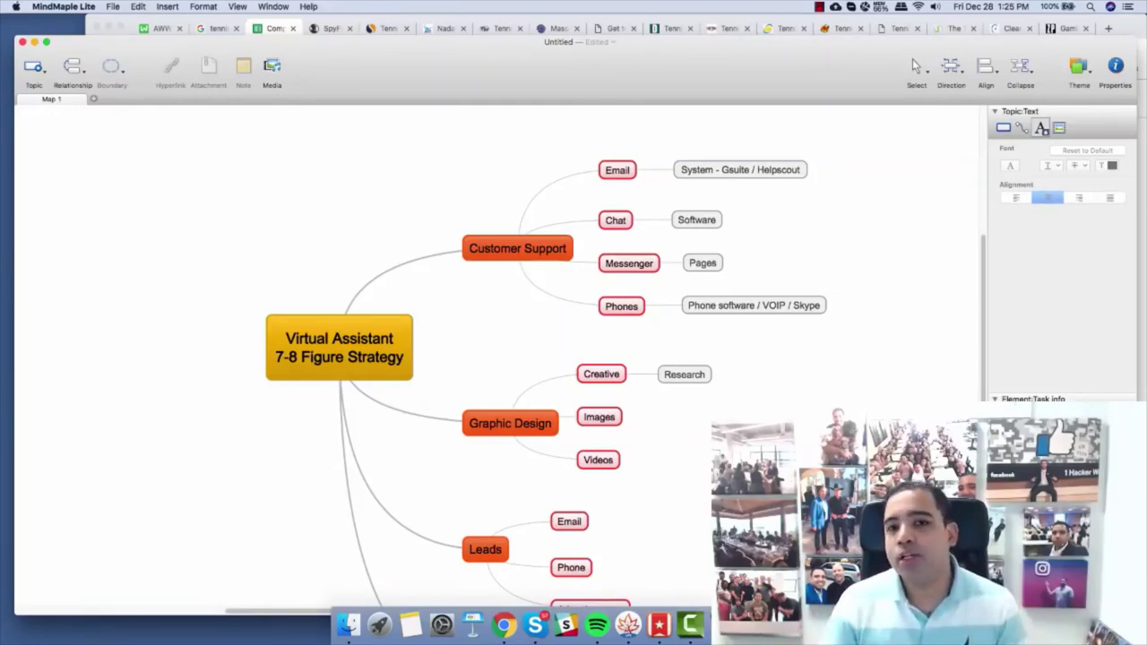
{"action": "left_click_drag", "start_coordinate": [699, 42], "coordinate": [702, 21]}
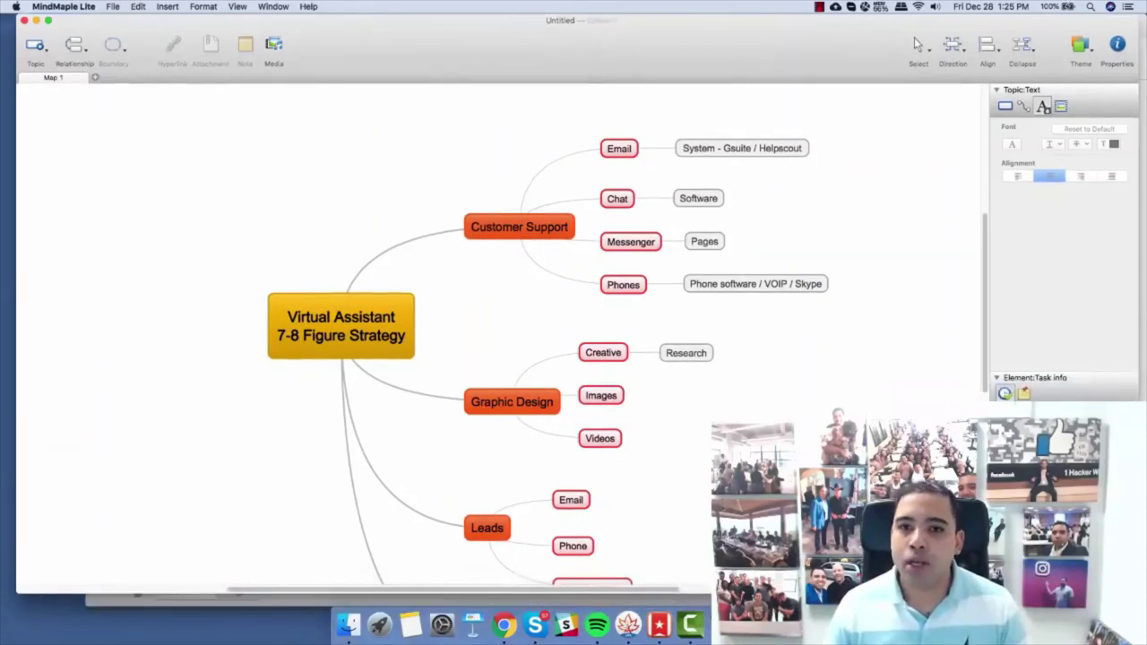